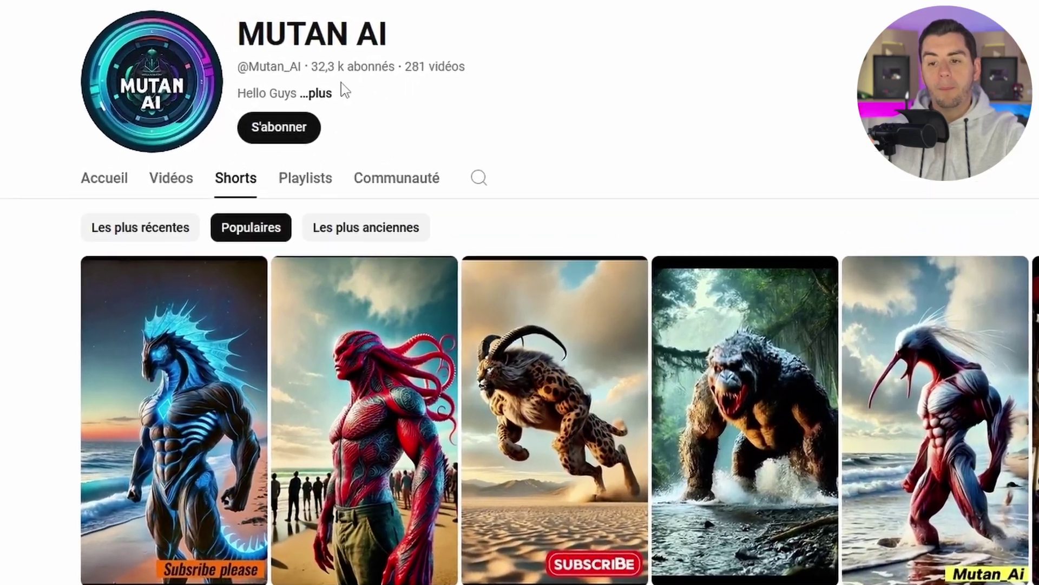
Step: Examine the subscriber counts, video counts and most popular Shorts of the MUTAN AI and RianTower YouTube channels
{"action": "left_click_drag", "start_coordinate": [344, 88], "coordinate": [325, 74]}
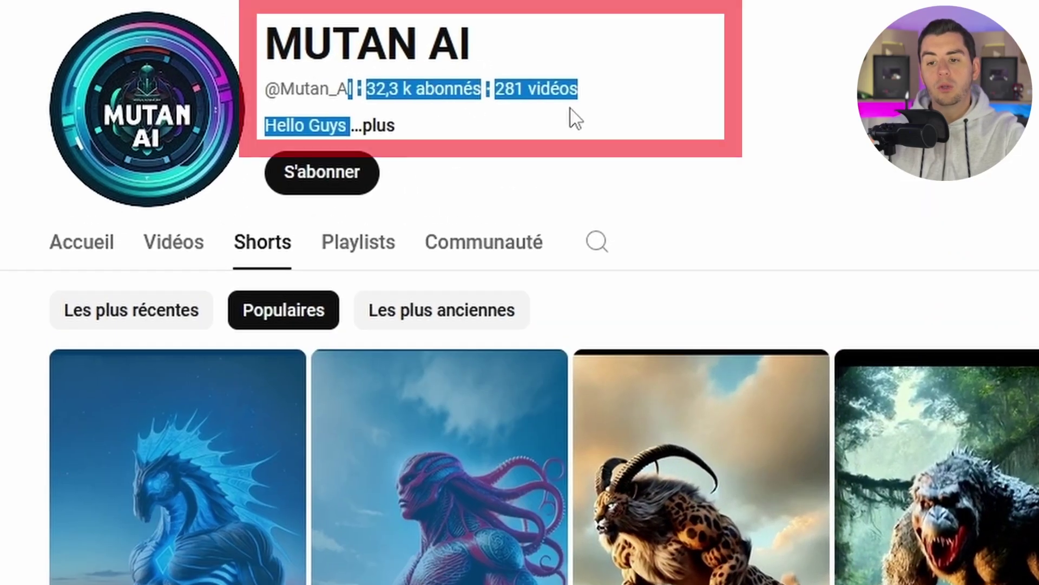
{"action": "left_click", "coordinate": [558, 112]}
{"action": "scroll", "coordinate": [18, 355], "scroll_direction": "down", "scroll_amount": 5}
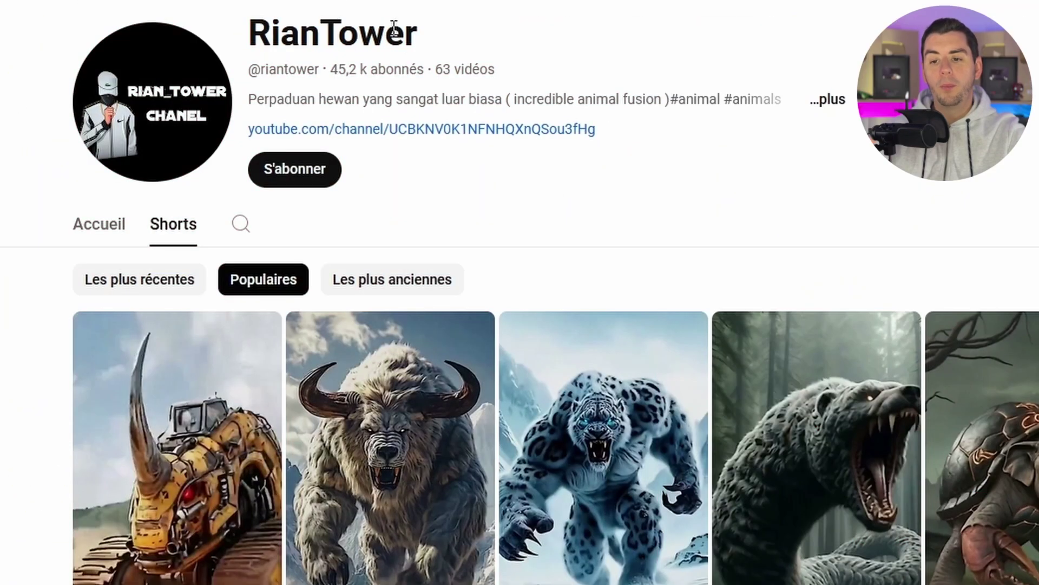
{"action": "left_click_drag", "start_coordinate": [321, 75], "coordinate": [383, 73]}
{"action": "left_click", "coordinate": [21, 447]}
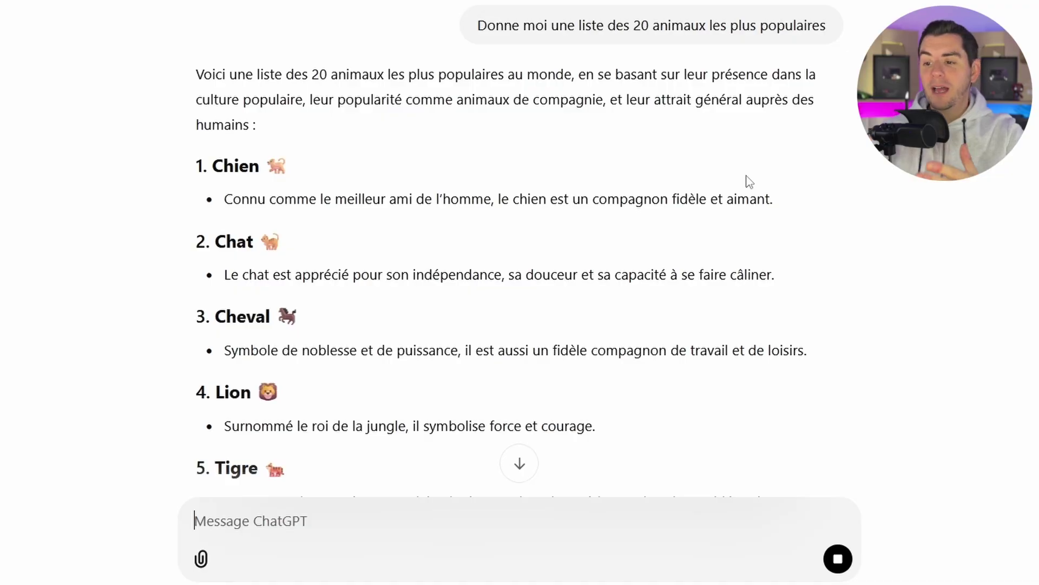
Step: Switch to ChatGPT and read through its list of the 20 most popular animals
{"action": "scroll", "coordinate": [748, 180], "scroll_direction": "down", "scroll_amount": 5}
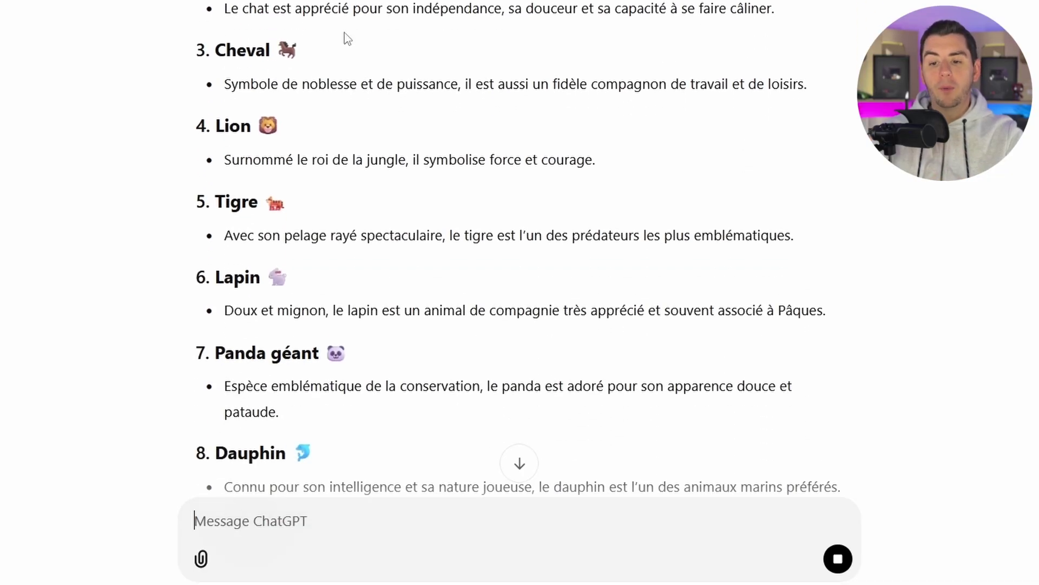
{"action": "scroll", "coordinate": [379, 41], "scroll_direction": "down", "scroll_amount": 6}
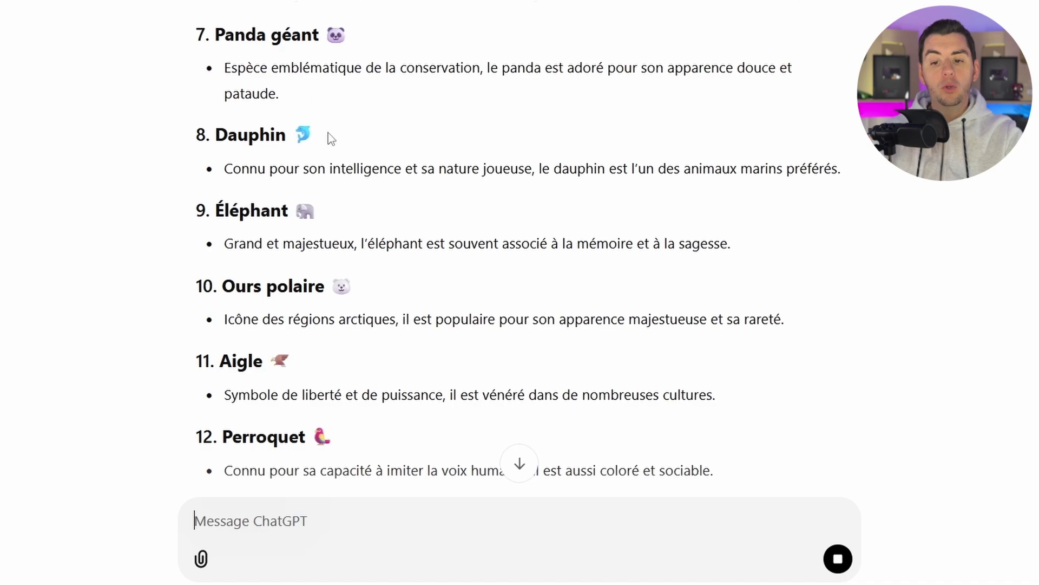
{"action": "scroll", "coordinate": [331, 136], "scroll_direction": "down", "scroll_amount": 4}
{"action": "scroll", "coordinate": [331, 137], "scroll_direction": "down", "scroll_amount": 1}
{"action": "scroll", "coordinate": [331, 134], "scroll_direction": "up", "scroll_amount": 8}
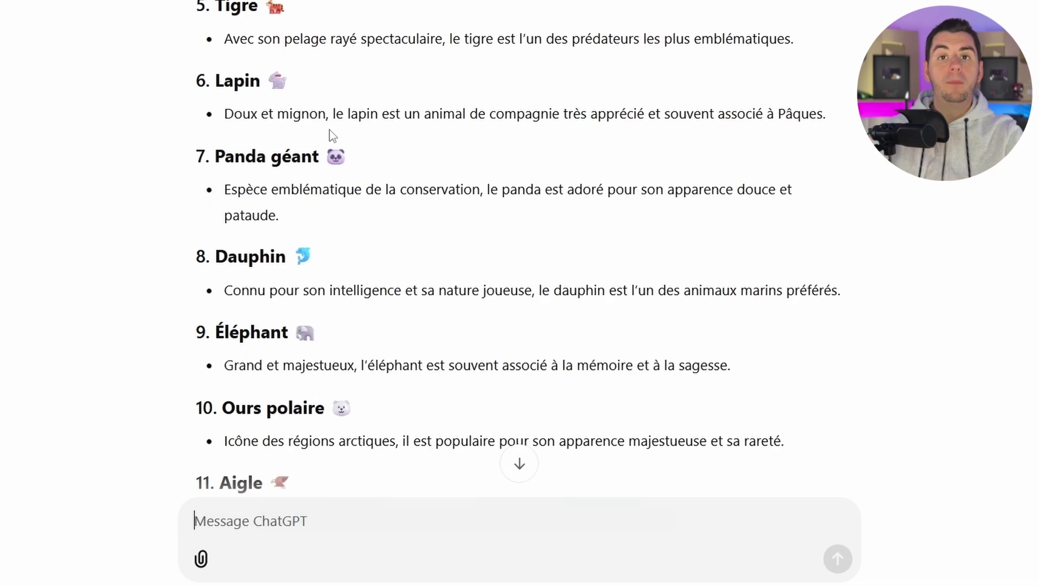
{"action": "scroll", "coordinate": [332, 135], "scroll_direction": "down", "scroll_amount": 15}
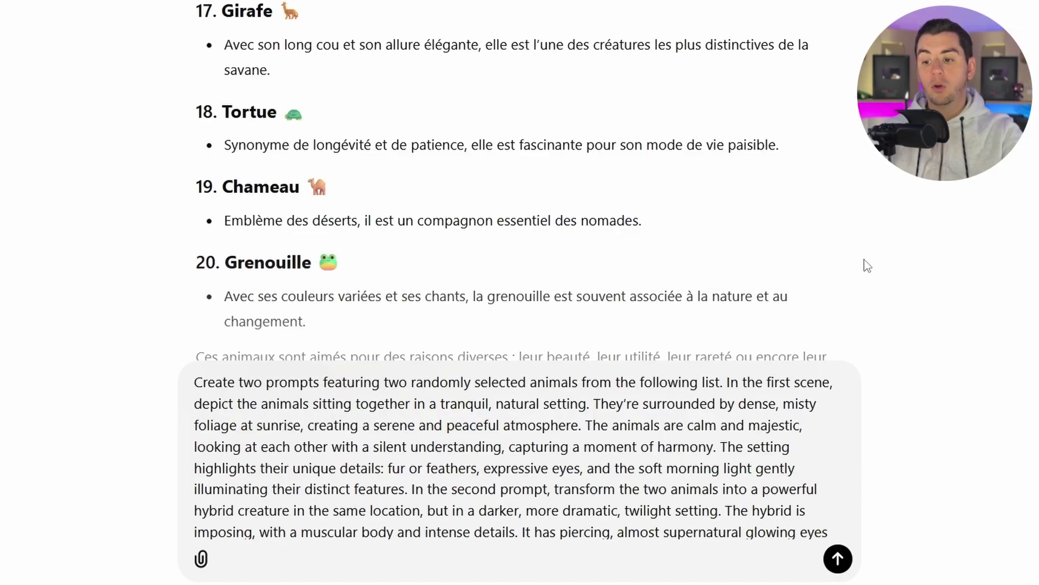
Step: Submit the request for two prompts featuring two random animals and their hybrid, and select the generated Prompt 1 text
{"action": "scroll", "coordinate": [738, 193], "scroll_direction": "down", "scroll_amount": 3}
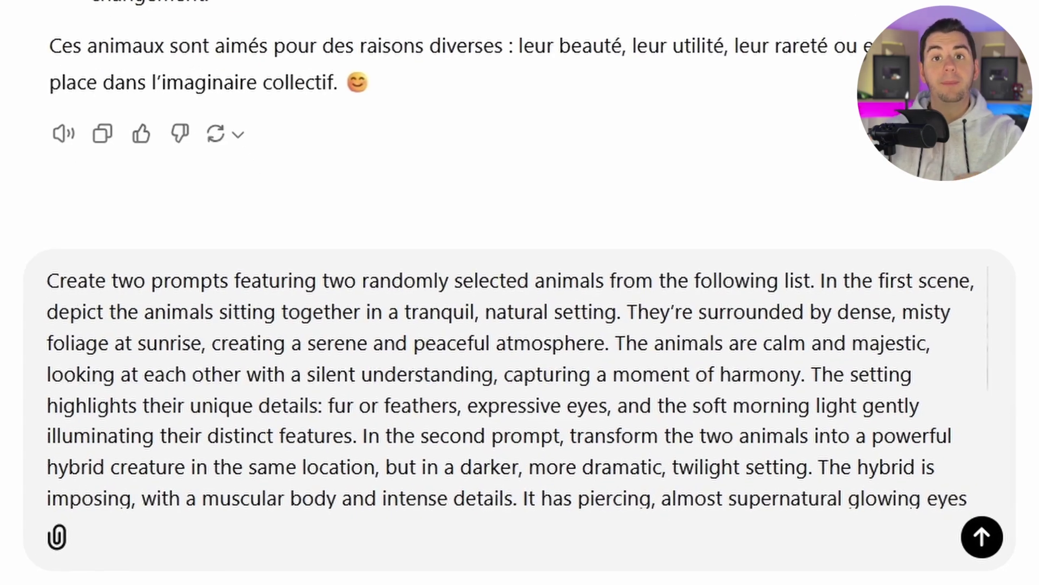
{"action": "left_click", "coordinate": [982, 536]}
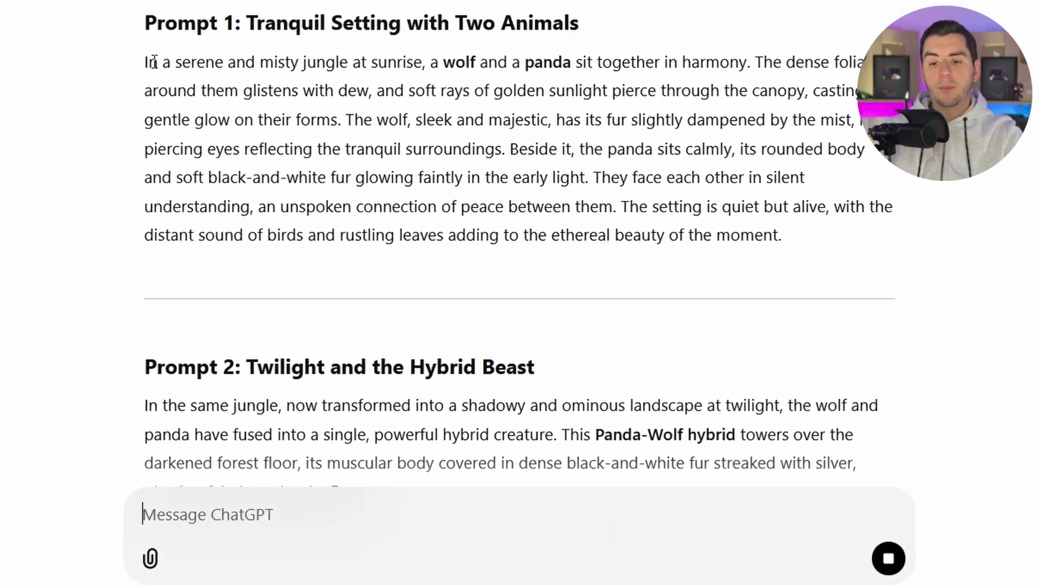
{"action": "left_click_drag", "start_coordinate": [145, 59], "coordinate": [789, 234]}
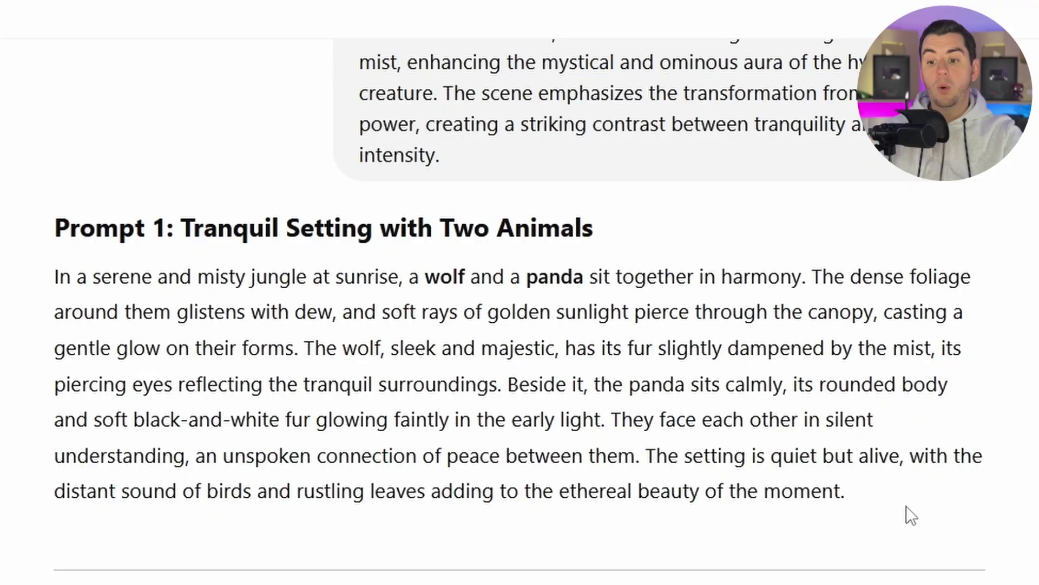
{"action": "scroll", "coordinate": [906, 505], "scroll_direction": "down", "scroll_amount": 1}
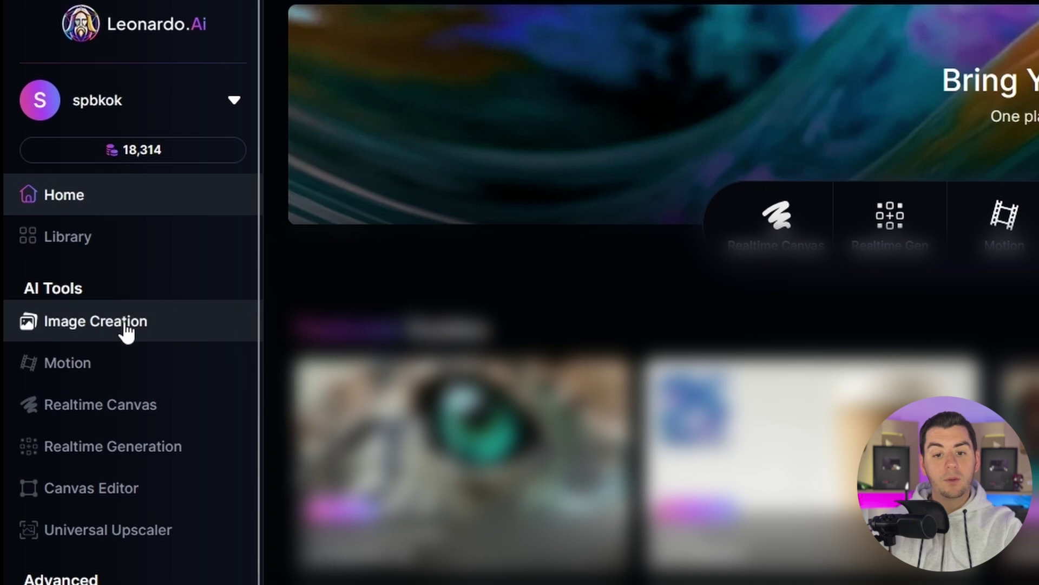
Step: Switch to Leonardo.Ai, open Image Creation and review the aspect ratio options for the 9:16 image format
{"action": "left_click", "coordinate": [93, 325]}
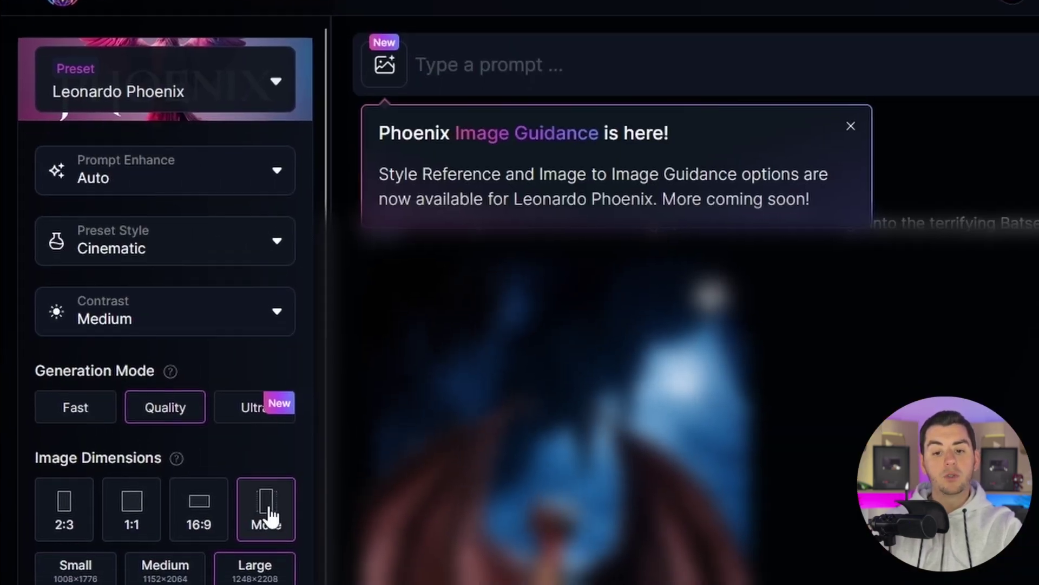
{"action": "left_click", "coordinate": [264, 521]}
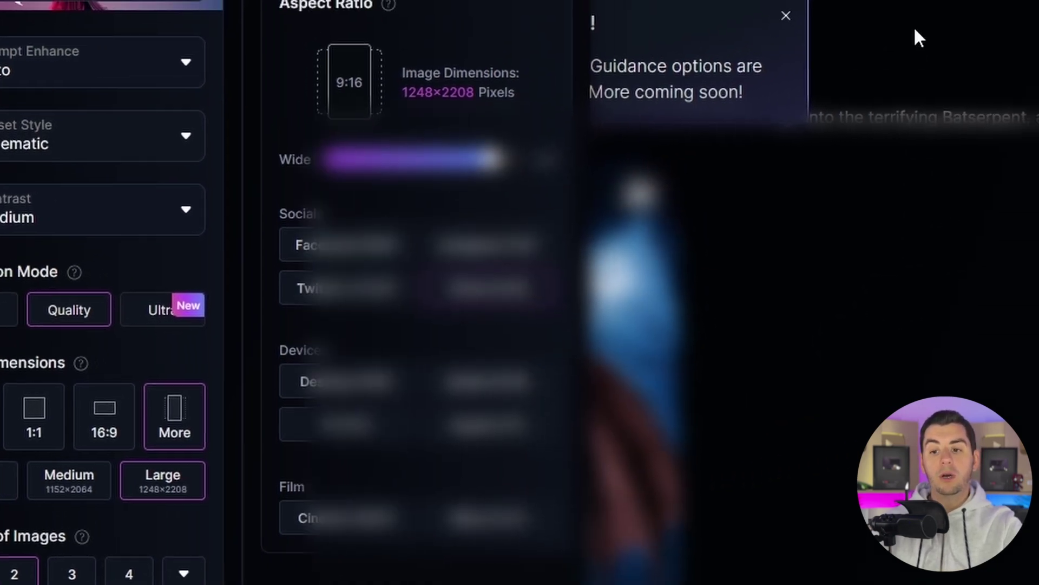
{"action": "left_click", "coordinate": [693, 49]}
Step: Paste the wolf and panda jungle prompt and generate the images
{"action": "left_click", "coordinate": [480, 87]}
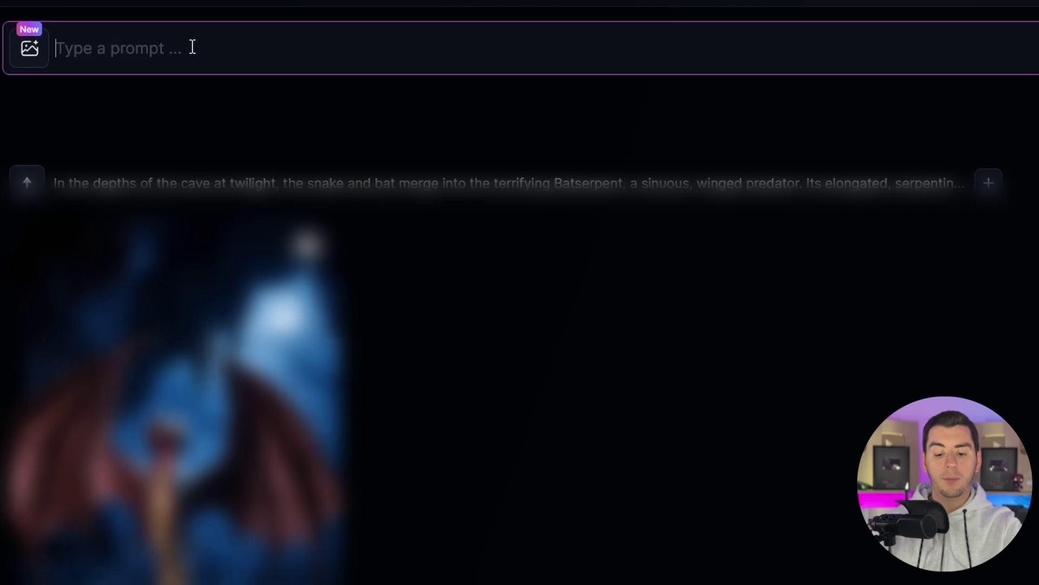
{"action": "key", "text": "ctrl+v"}
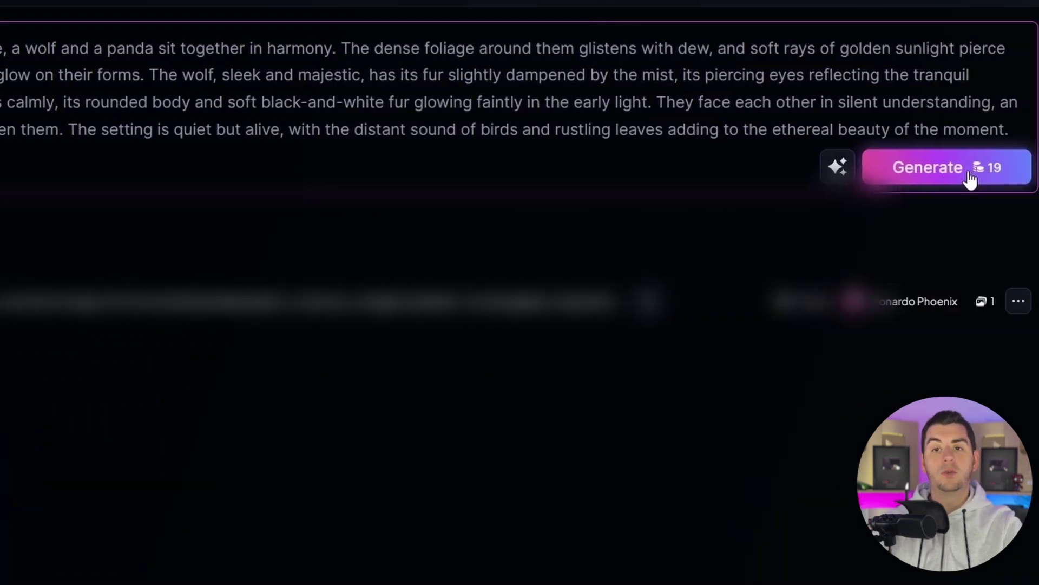
{"action": "left_click", "coordinate": [967, 179]}
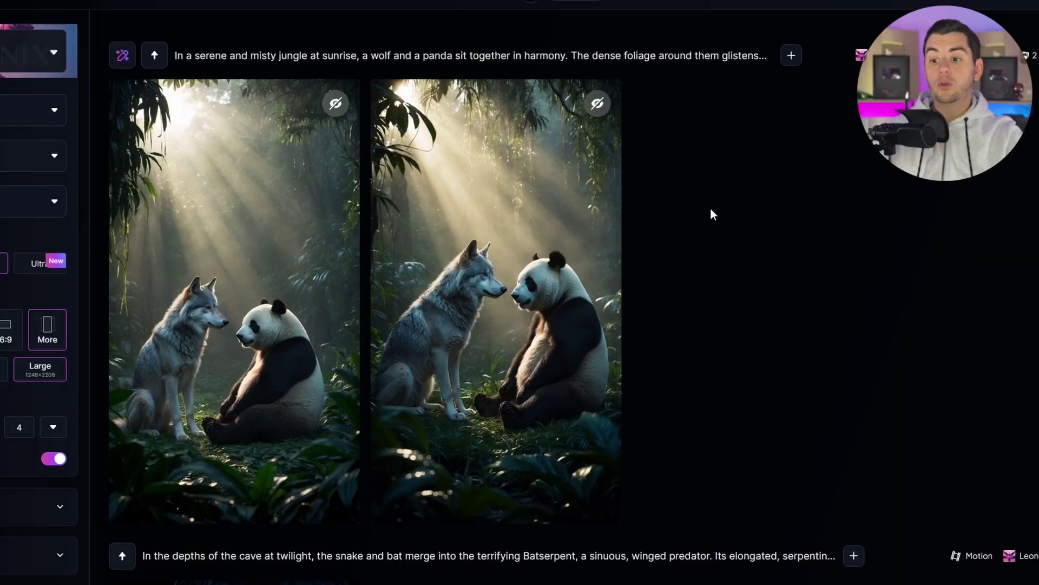
Step: Open the second wolf and panda image, inspect it enlarged and download it
{"action": "mouse_move", "coordinate": [542, 274]}
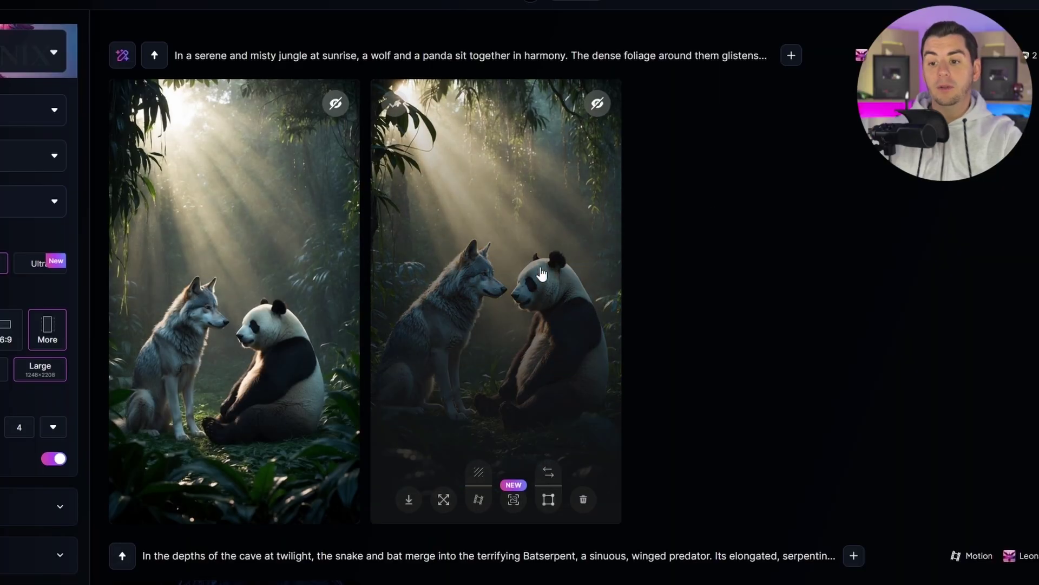
{"action": "left_click", "coordinate": [512, 250]}
{"action": "left_click", "coordinate": [499, 268]}
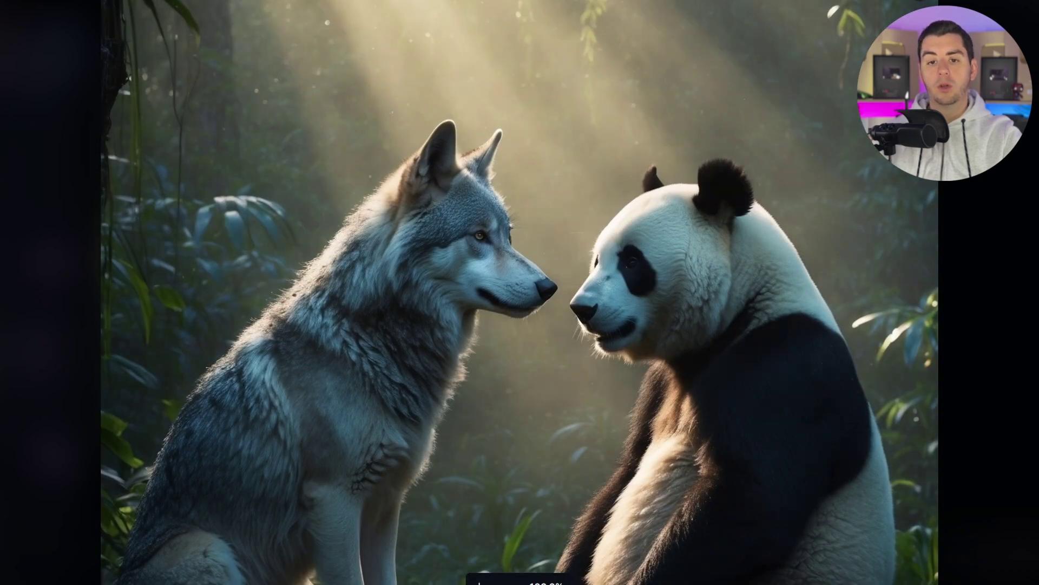
{"action": "left_click", "coordinate": [504, 268]}
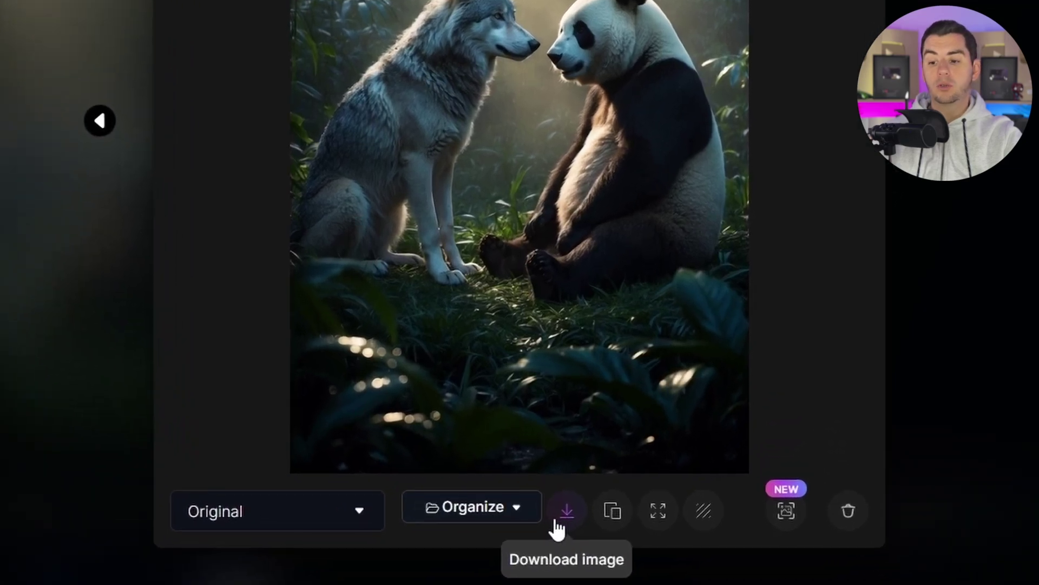
{"action": "left_click", "coordinate": [549, 566]}
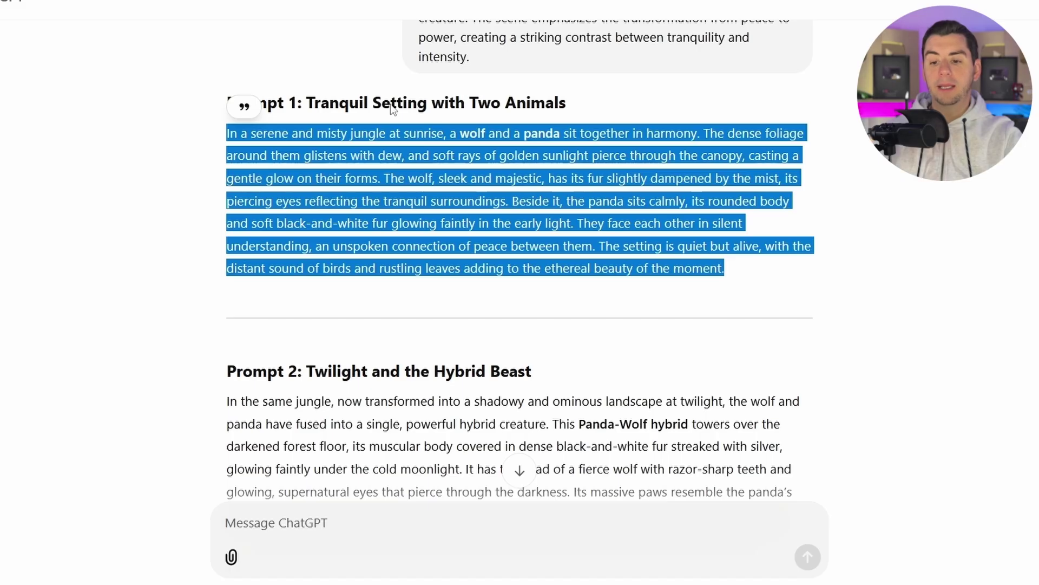
Step: Copy the Prompt 2 hybrid beast text from ChatGPT and generate images from it in Leonardo.Ai, replacing the previous prompt
{"action": "scroll", "coordinate": [434, 301], "scroll_direction": "down", "scroll_amount": 3}
{"action": "left_click_drag", "start_coordinate": [741, 436], "coordinate": [131, 199]}
{"action": "key", "text": "ctrl+c"}
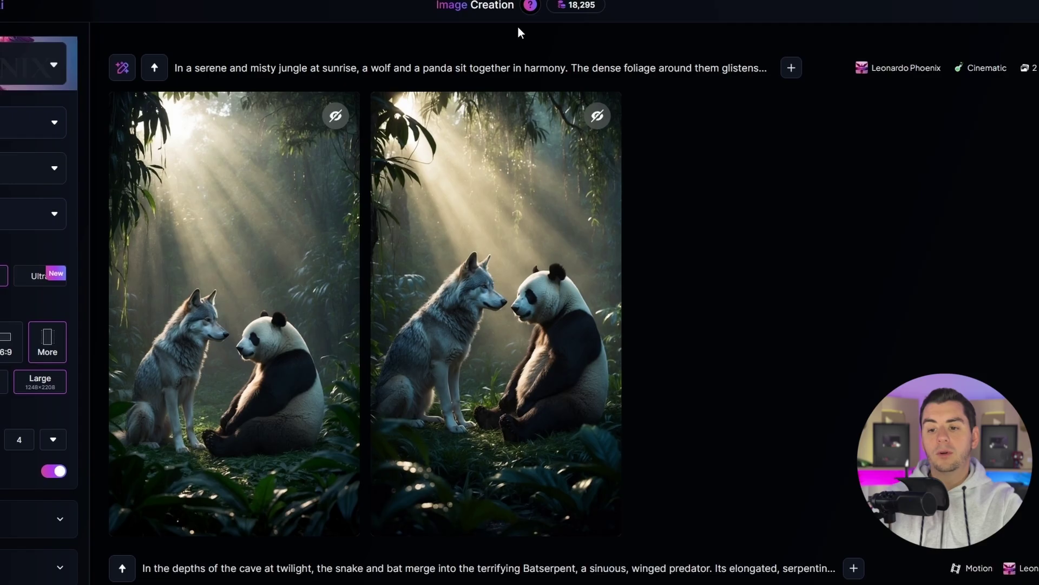
{"action": "key", "text": "ctrl+a"}
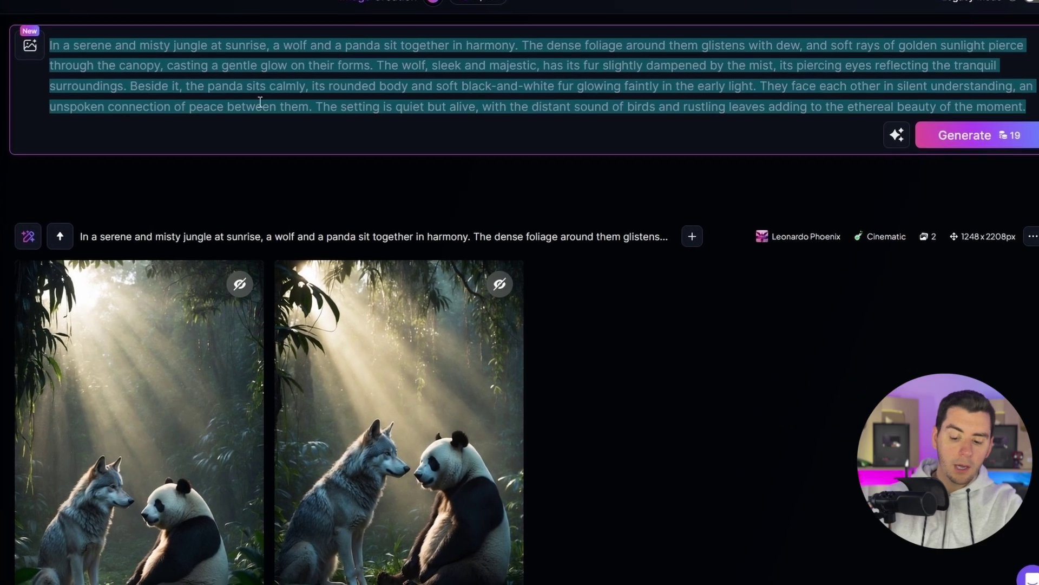
{"action": "key", "text": "ctrl+v"}
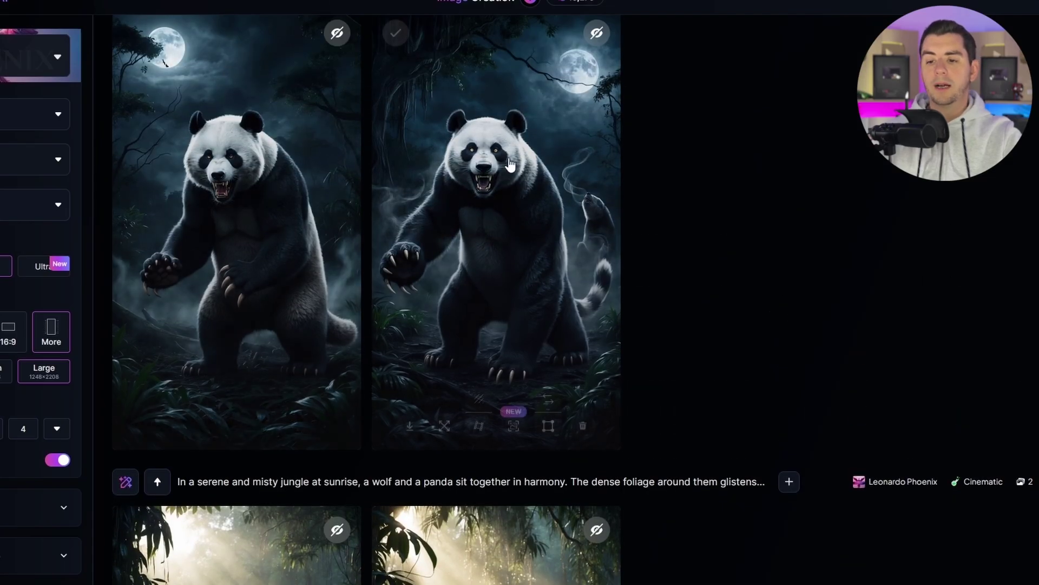
Step: Open the second panda-wolf hybrid image and inspect its details enlarged
{"action": "left_click", "coordinate": [498, 171]}
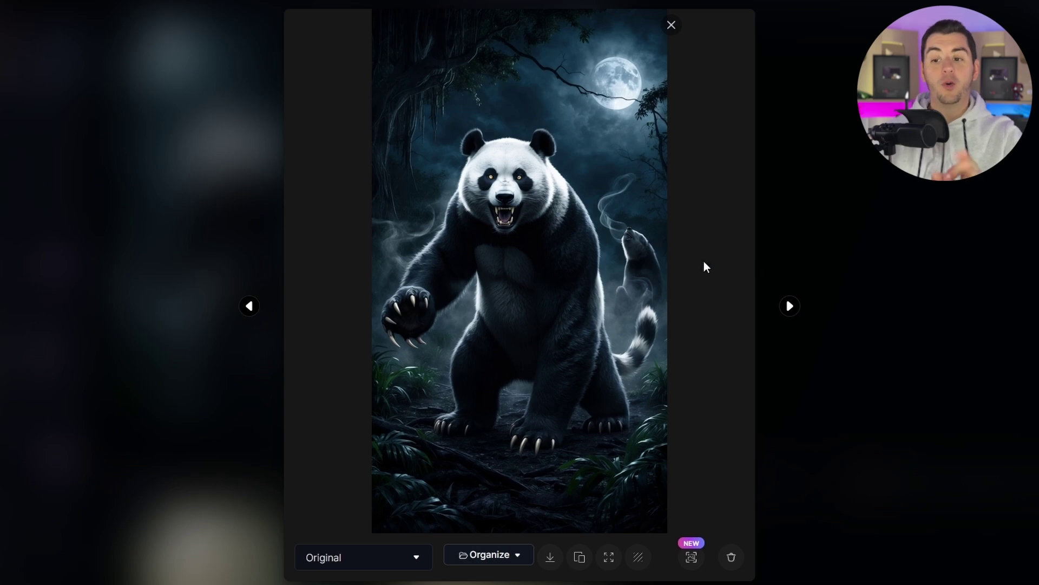
{"action": "left_click", "coordinate": [522, 269]}
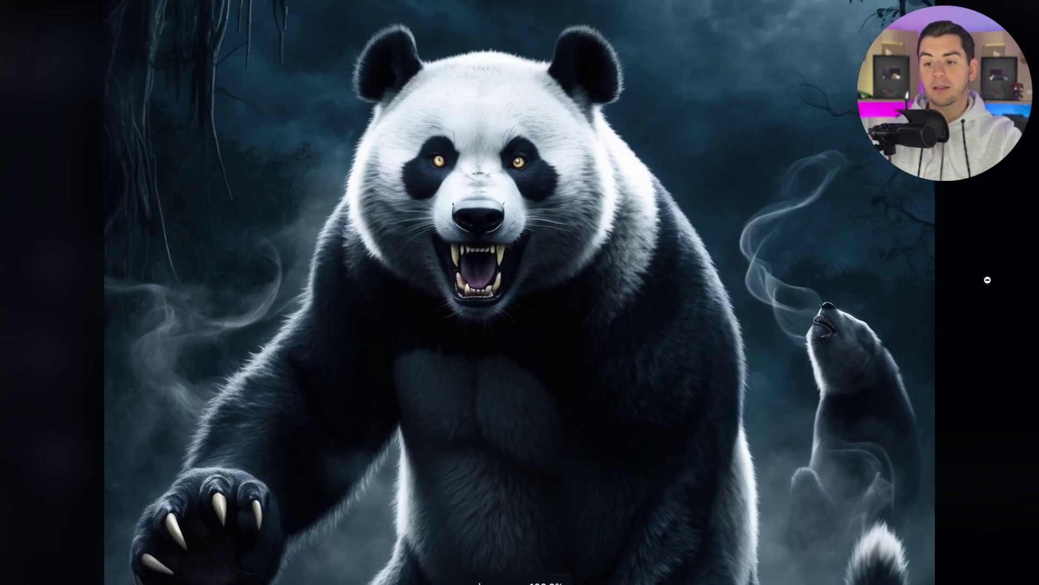
{"action": "left_click", "coordinate": [792, 260]}
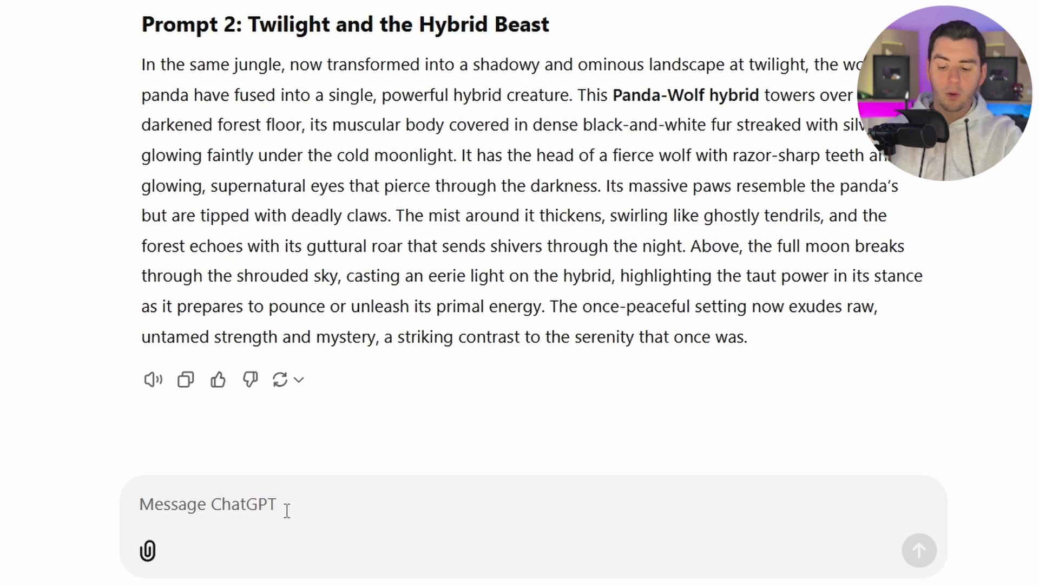
Step: Send ChatGPT "Refais la meme chose avec les animaux suivants (toujours en anglais)" with Lion + aigles, Panthère + elephant, Loup + Cheval, Serpant + chauve souris
{"action": "type", "text": "Refais la meme chose avec les animaux suivants (toujours en anglais) :  Lion + aigles Panthère + elephant Loup + Cheval Serpant + chauve souris"}
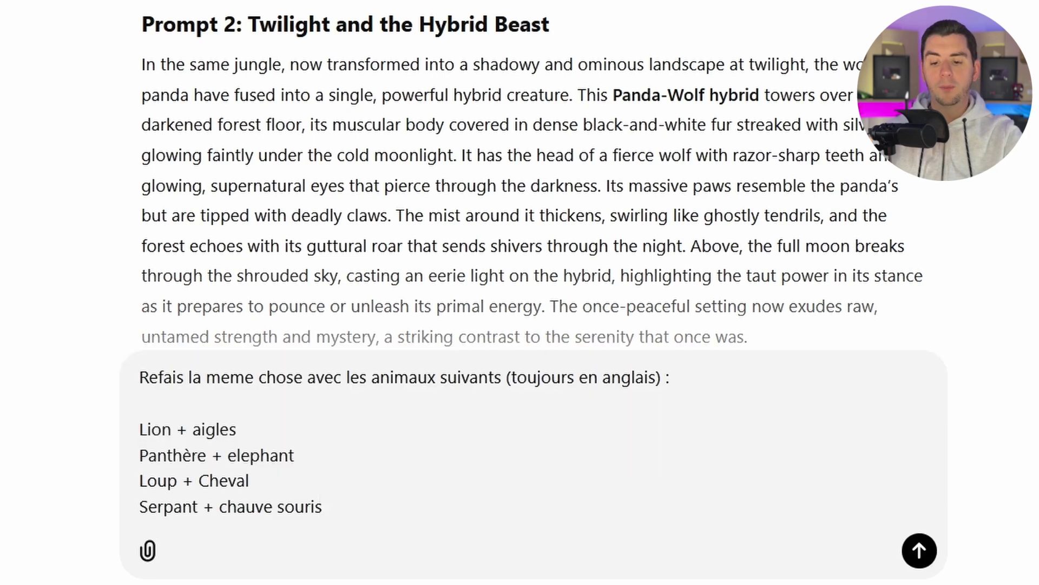
{"action": "scroll", "coordinate": [347, 191], "scroll_direction": "down", "scroll_amount": 2}
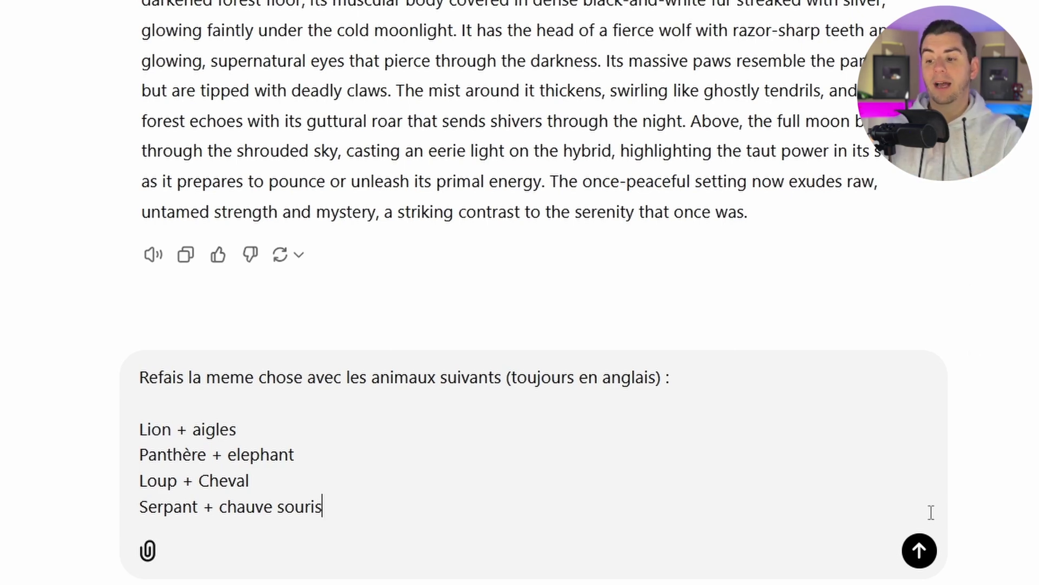
{"action": "left_click", "coordinate": [921, 555]}
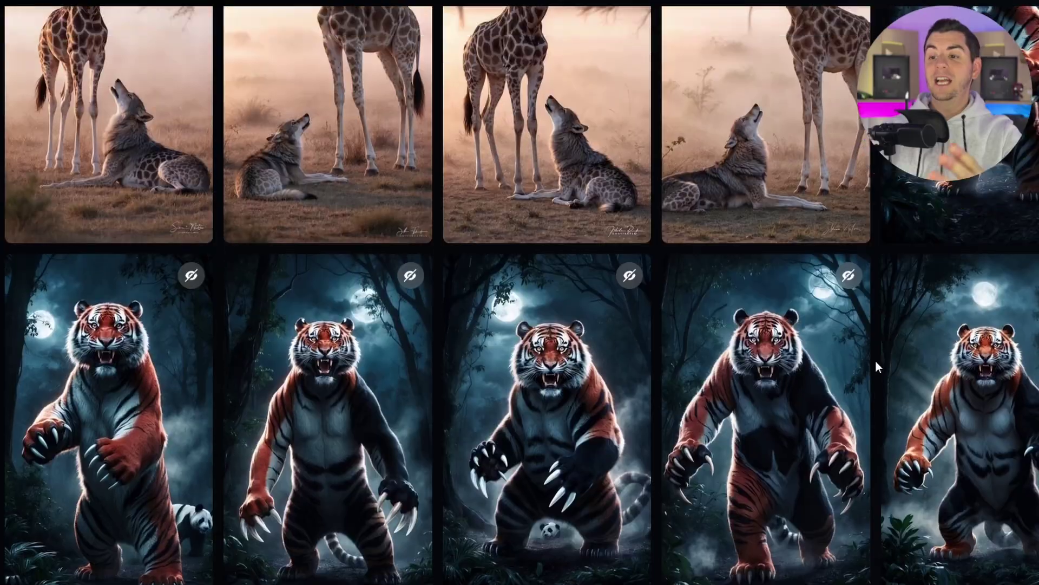
Step: Browse the generated animal pair and hybrid images in the Leonardo.Ai gallery
{"action": "scroll", "coordinate": [875, 360], "scroll_direction": "up", "scroll_amount": 10}
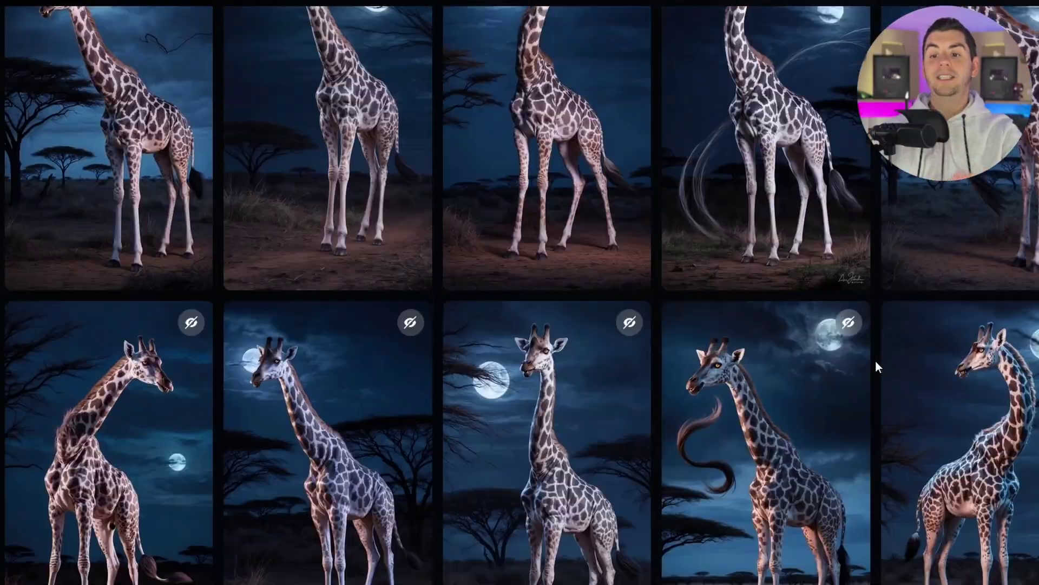
{"action": "scroll", "coordinate": [875, 359], "scroll_direction": "up", "scroll_amount": 15}
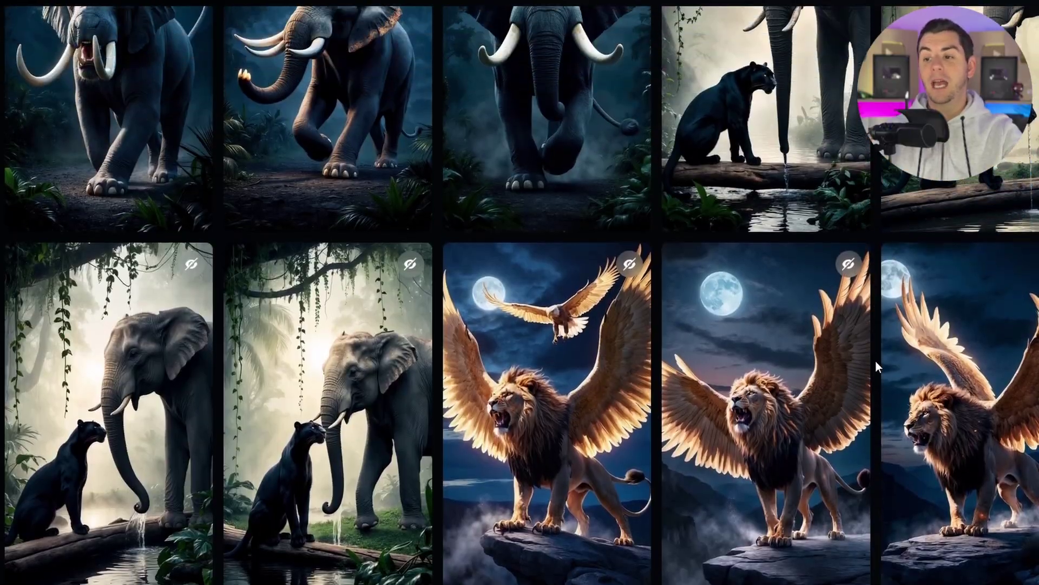
{"action": "scroll", "coordinate": [875, 360], "scroll_direction": "up", "scroll_amount": 15}
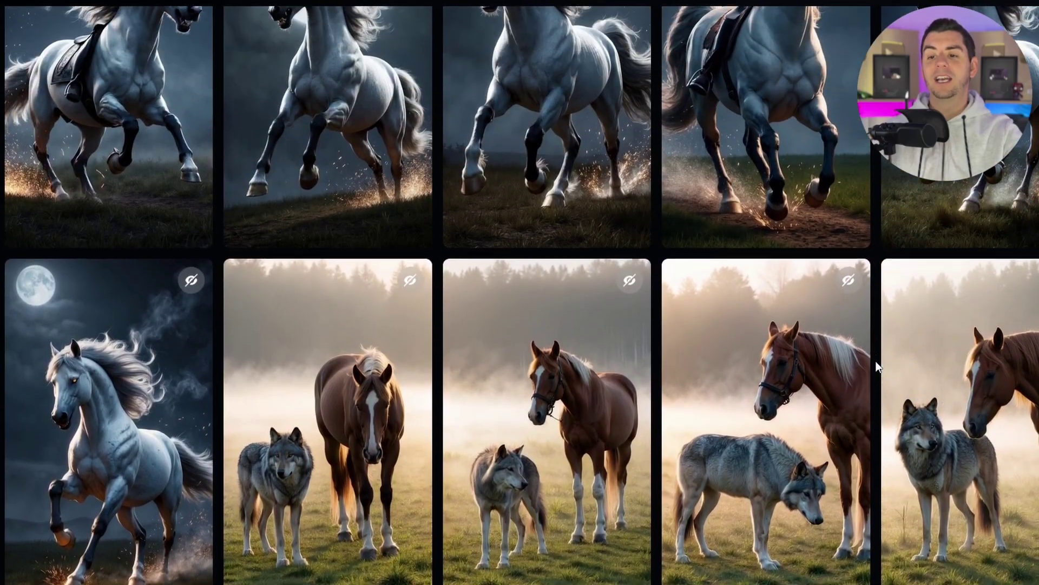
{"action": "scroll", "coordinate": [877, 367], "scroll_direction": "up", "scroll_amount": 15}
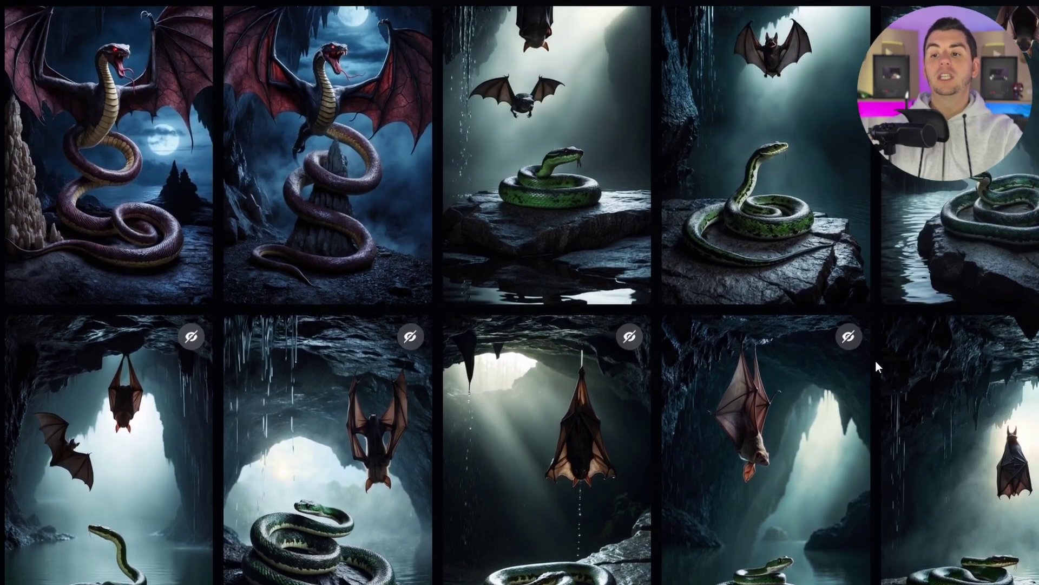
{"action": "scroll", "coordinate": [876, 362], "scroll_direction": "up", "scroll_amount": 8}
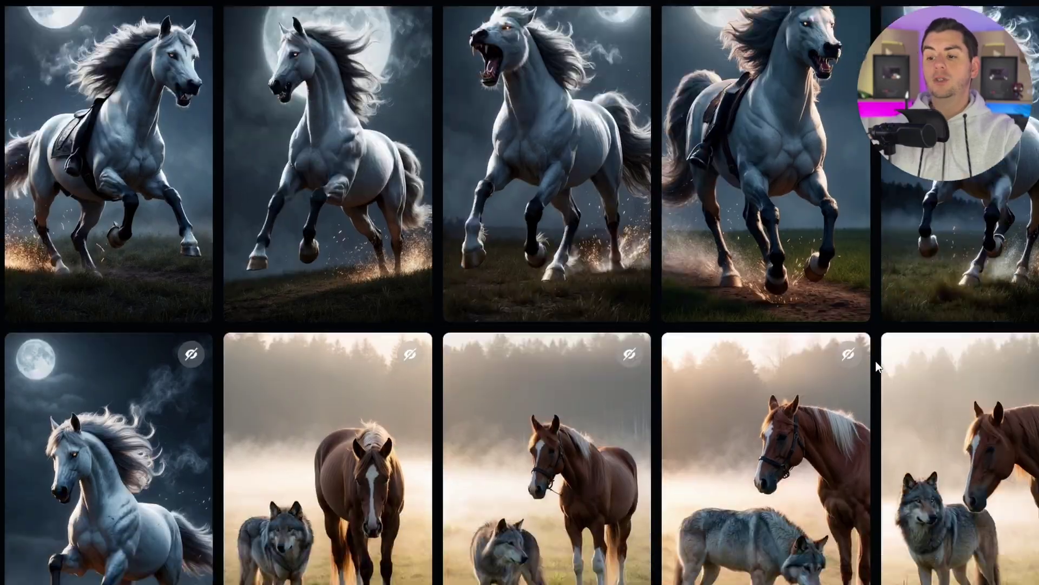
{"action": "scroll", "coordinate": [875, 360], "scroll_direction": "down", "scroll_amount": 12}
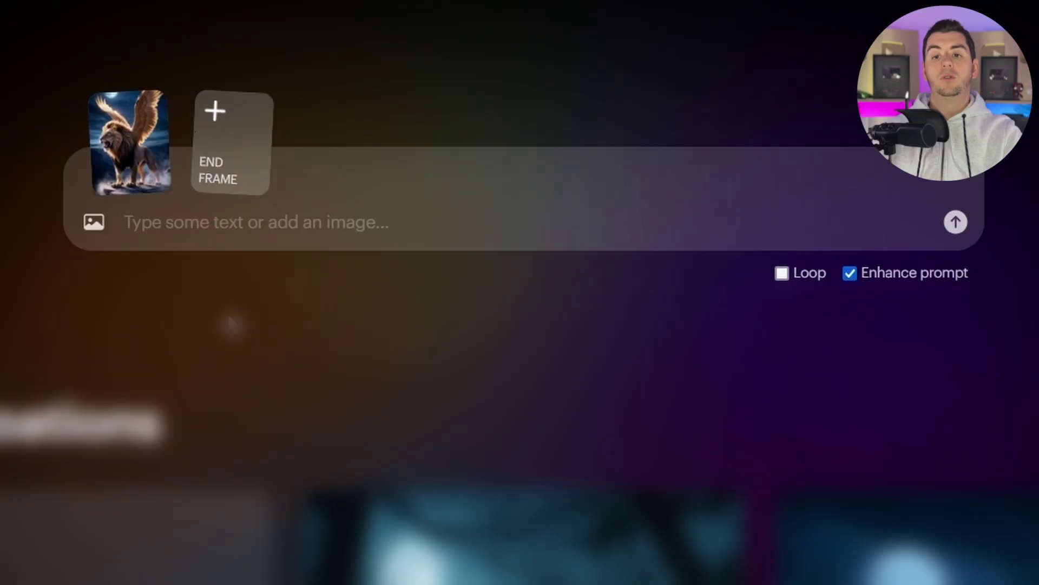
Step: View the animated winged lion video, then switch to Haiper and view the winged snake video in full screen
{"action": "left_click", "coordinate": [180, 221]}
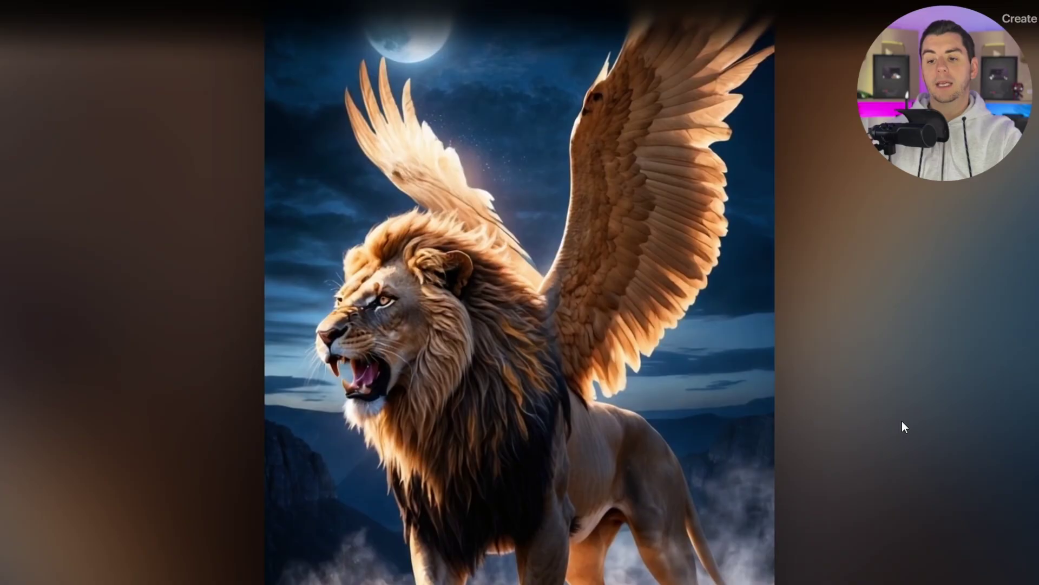
{"action": "scroll", "coordinate": [902, 420], "scroll_direction": "down", "scroll_amount": 5}
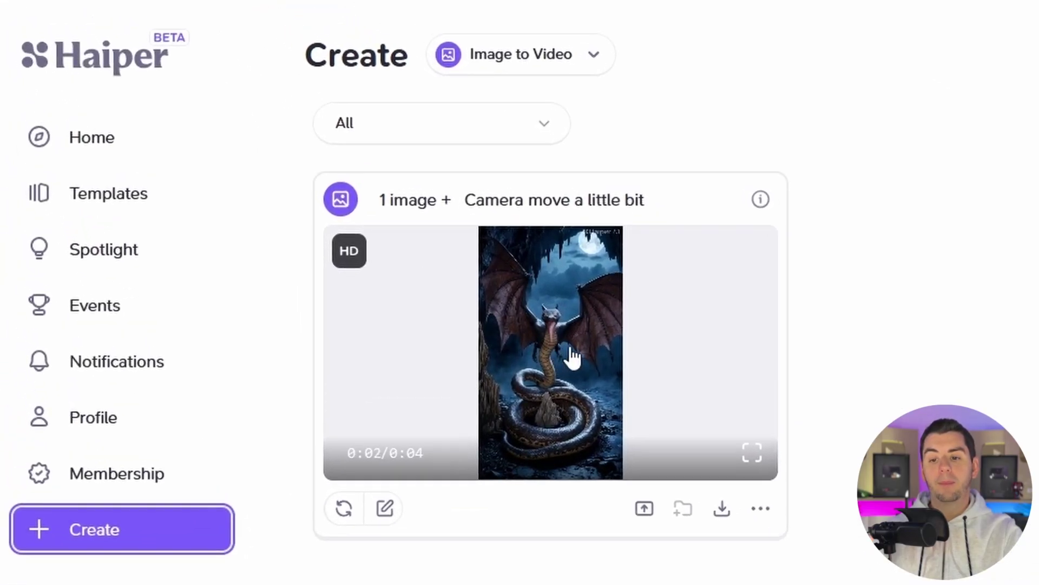
{"action": "left_click", "coordinate": [753, 454]}
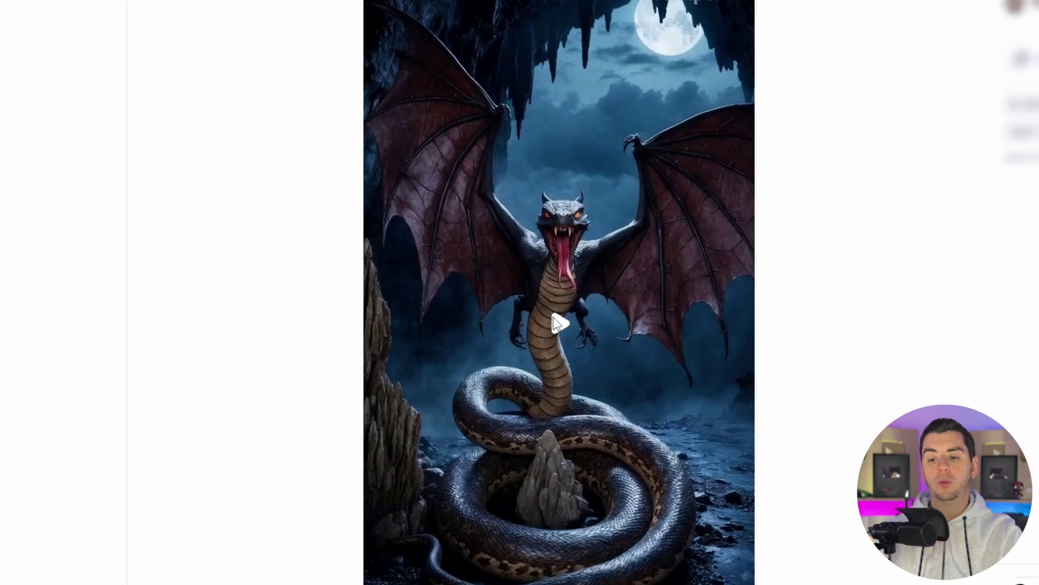
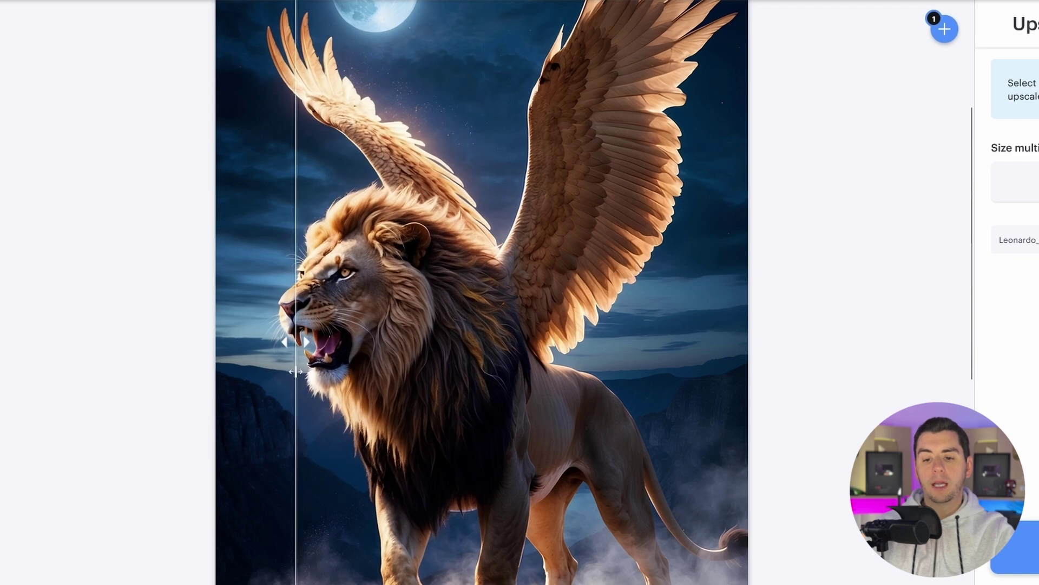
Step: Compare the winged lion image before and after upscaling and before and after background removal
{"action": "left_click_drag", "start_coordinate": [296, 371], "coordinate": [278, 403]}
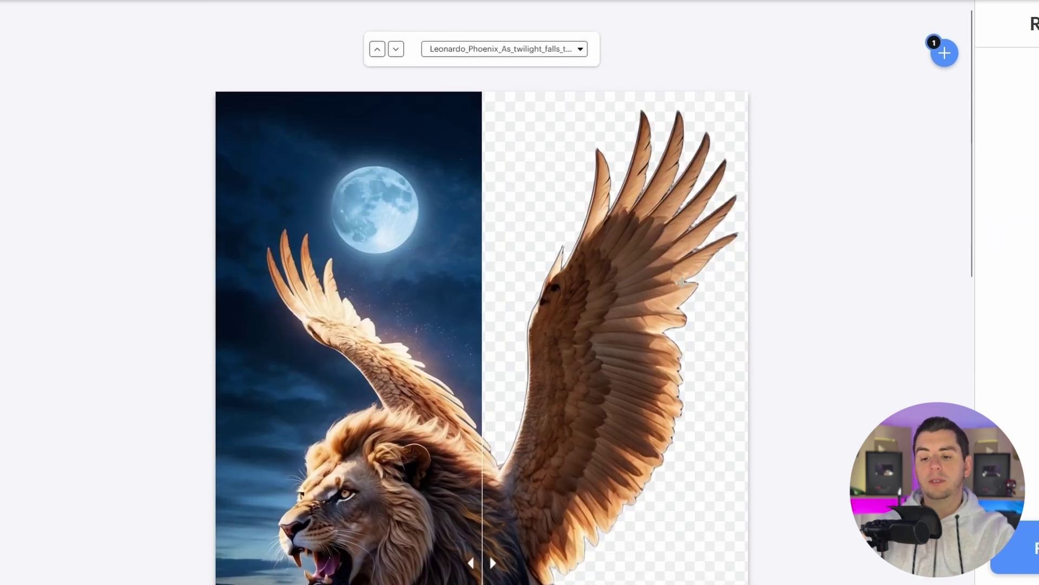
{"action": "scroll", "coordinate": [666, 290], "scroll_direction": "down", "scroll_amount": 3}
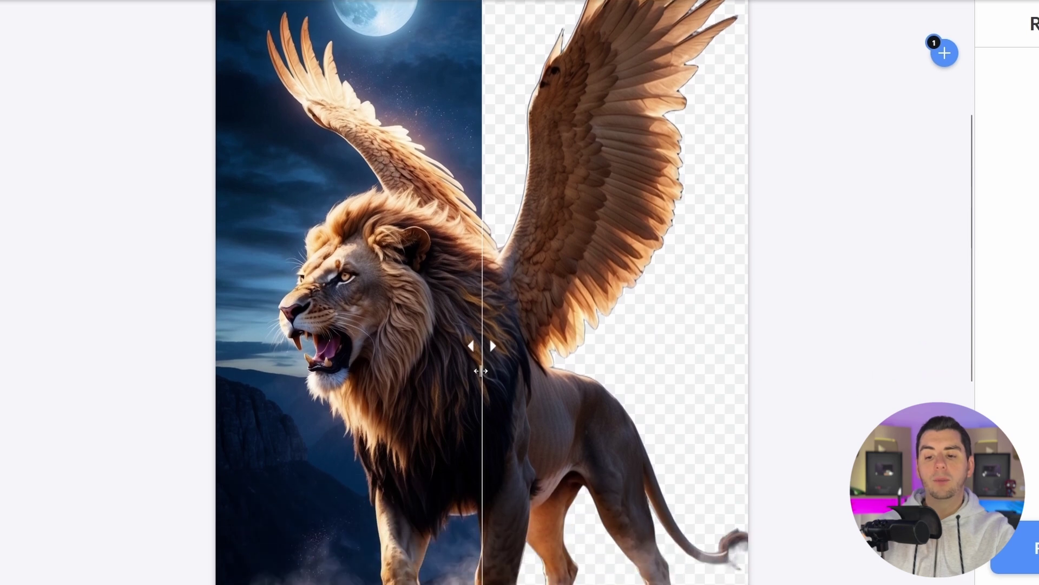
{"action": "left_click_drag", "start_coordinate": [484, 349], "coordinate": [436, 346]}
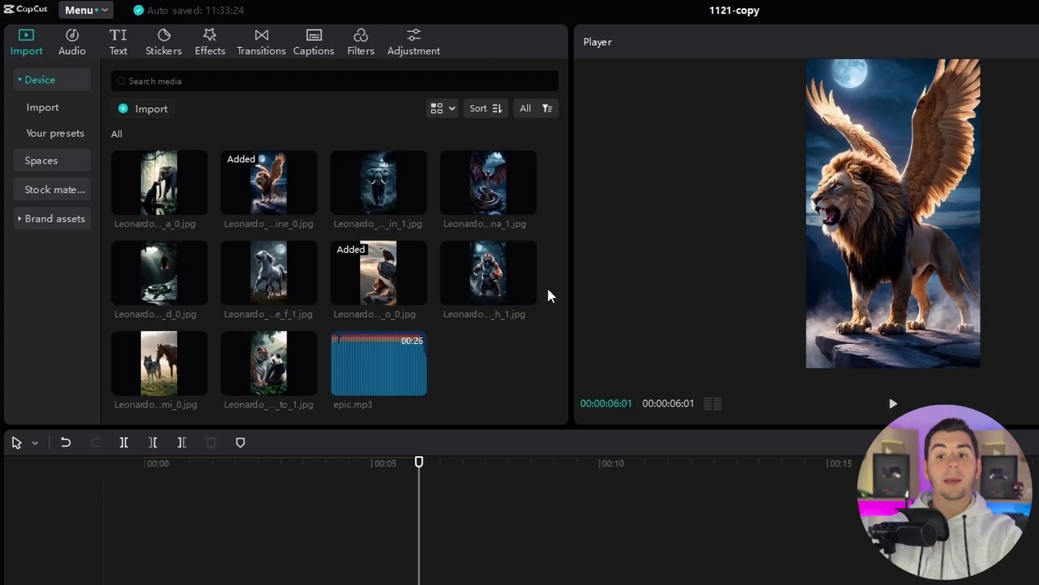
Step: Switch to CapCut and preview the lion-and-eagle and winged lion clips on the timeline
{"action": "left_click_drag", "start_coordinate": [544, 290], "coordinate": [155, 178]}
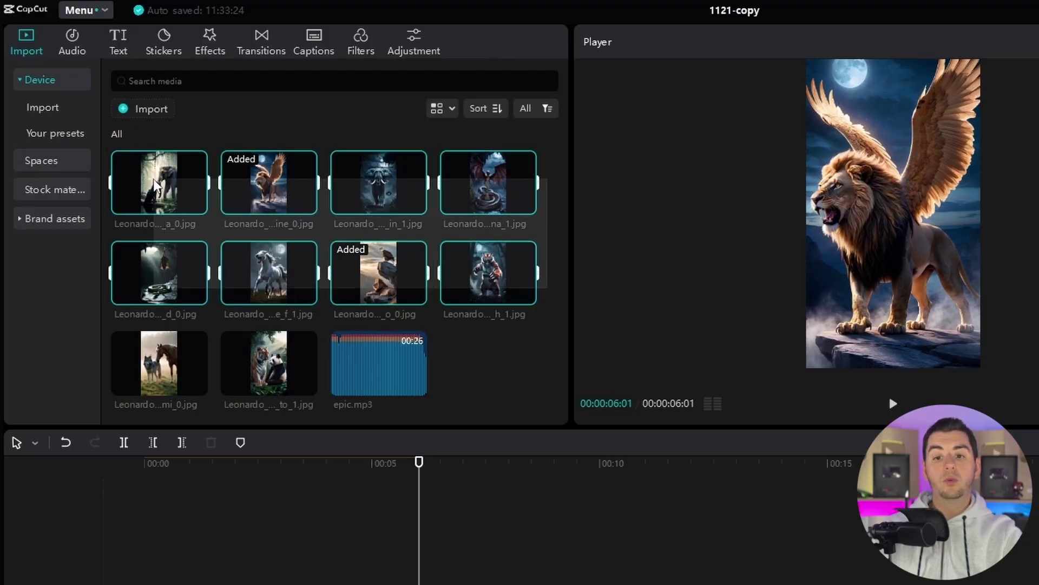
{"action": "left_click", "coordinate": [499, 353]}
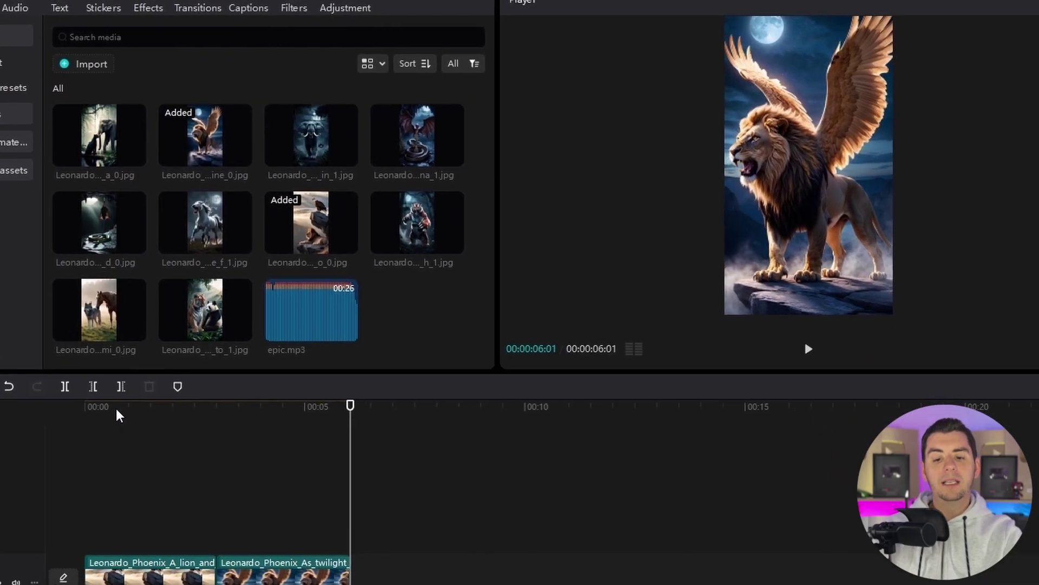
{"action": "left_click", "coordinate": [237, 465]}
{"action": "left_click", "coordinate": [120, 561]}
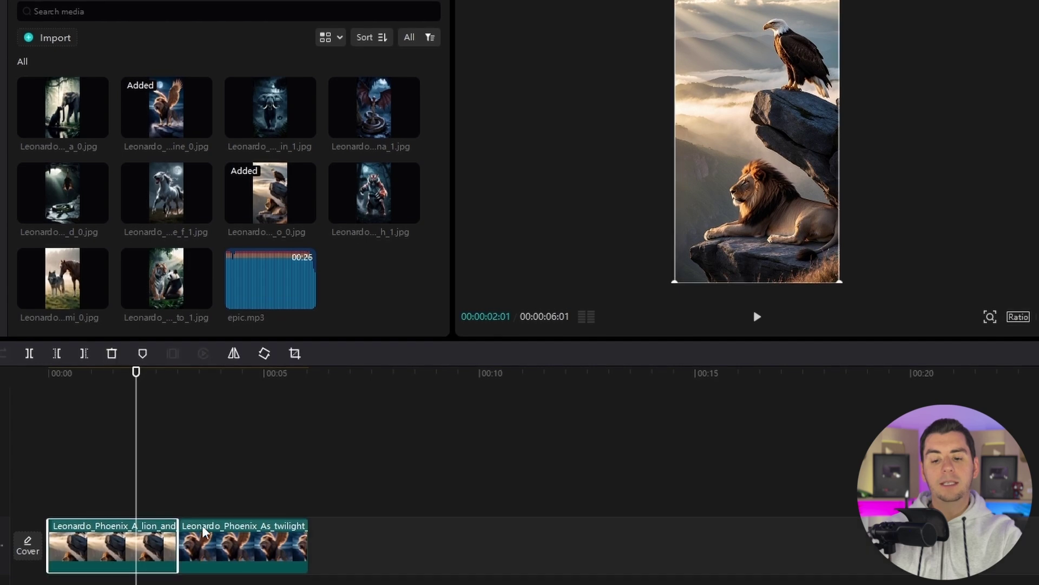
{"action": "left_click", "coordinate": [226, 466]}
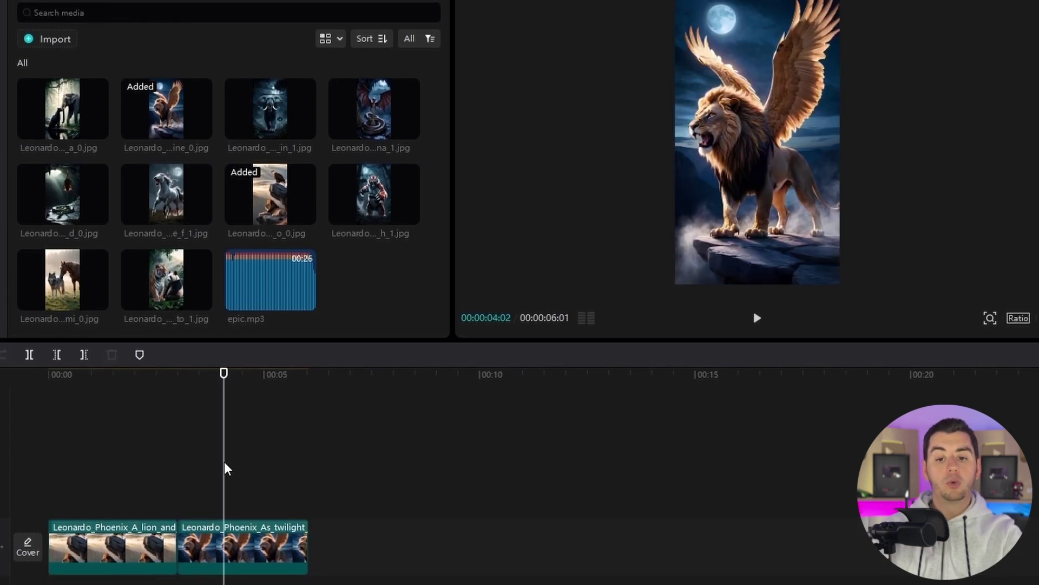
{"action": "left_click_drag", "start_coordinate": [171, 375], "coordinate": [110, 377]}
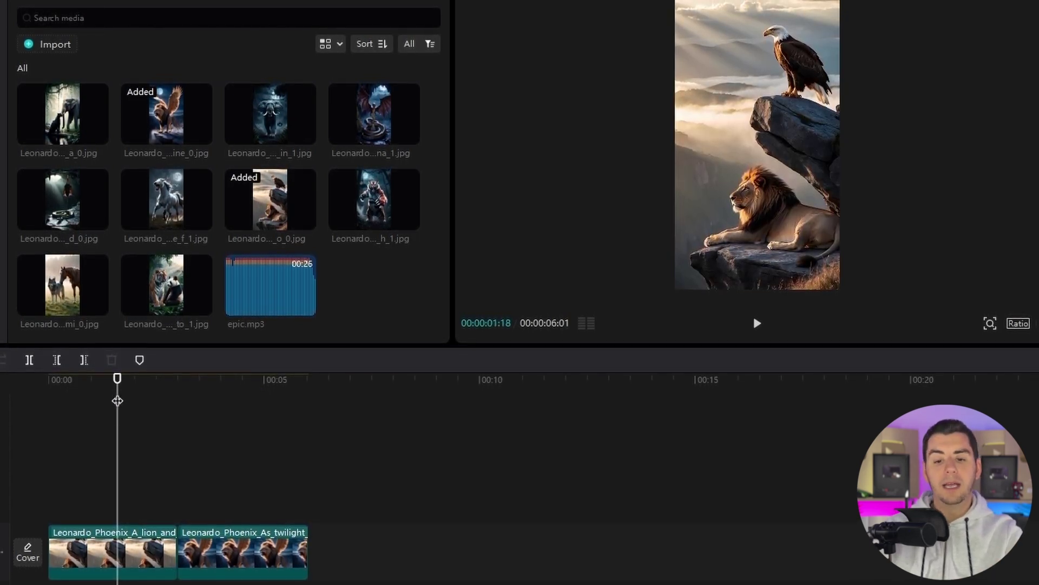
Step: Animate a zoom on the winged lion clip with scale keyframes, from 100% at its start to 124%
{"action": "left_click_drag", "start_coordinate": [136, 383], "coordinate": [177, 395]}
{"action": "left_click", "coordinate": [227, 541]}
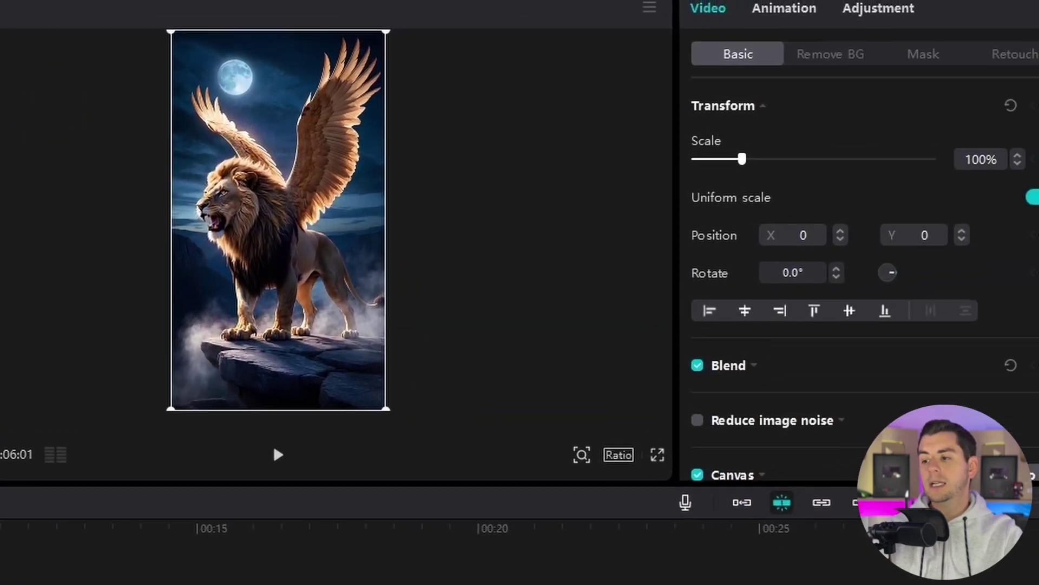
{"action": "left_click", "coordinate": [1002, 166]}
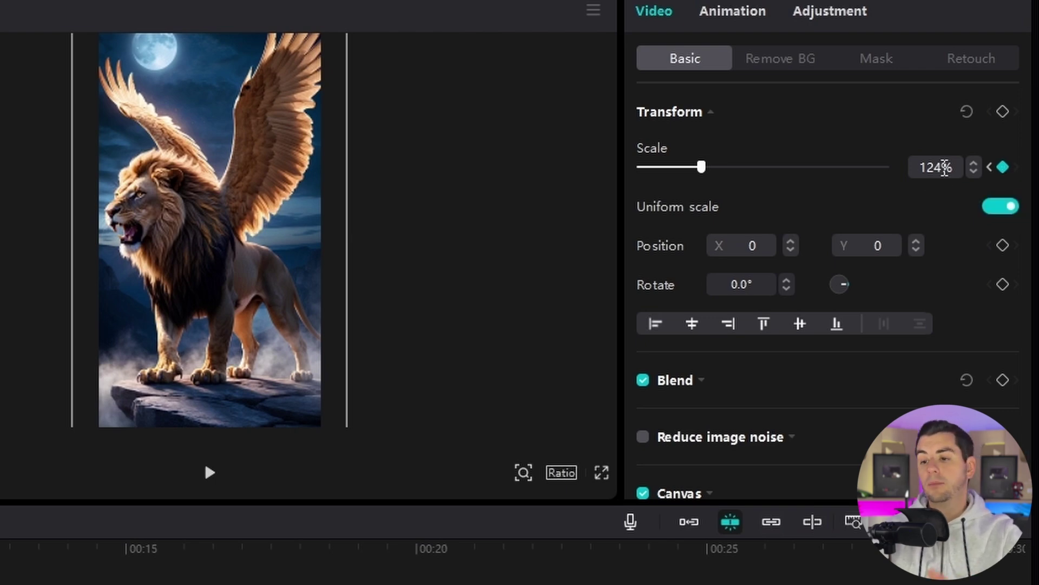
{"action": "mouse_move", "coordinate": [701, 170]}
{"action": "left_mouse_down"}
{"action": "mouse_move", "coordinate": [710, 170]}
{"action": "mouse_move", "coordinate": [690, 171]}
{"action": "mouse_move", "coordinate": [736, 172]}
{"action": "mouse_move", "coordinate": [702, 173]}
{"action": "left_mouse_up"}
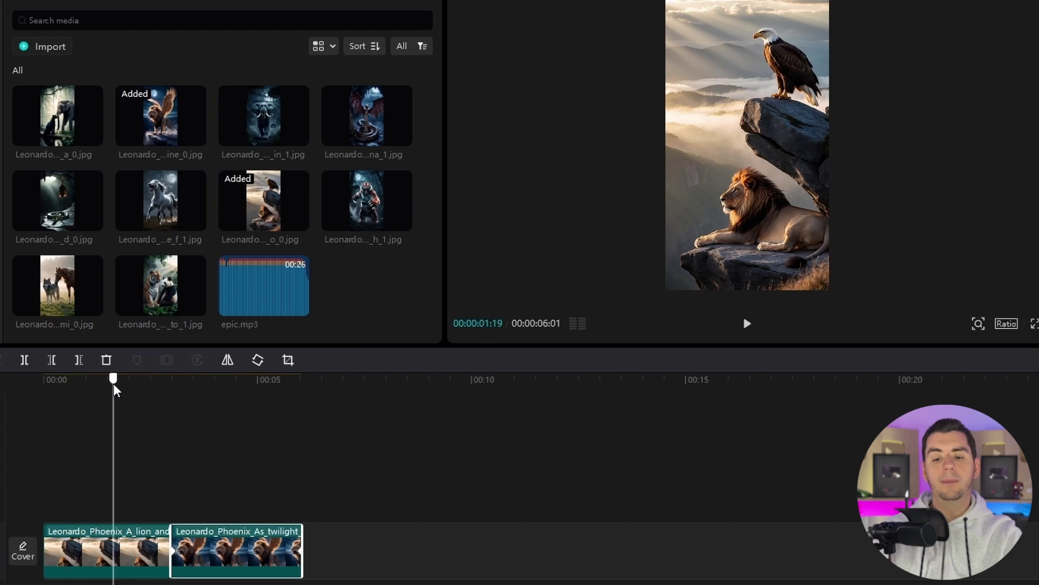
Step: Preview the winged lion zoom and scrub through the assembled sequence of animal pair and hybrid clips
{"action": "left_click_drag", "start_coordinate": [115, 390], "coordinate": [234, 401]}
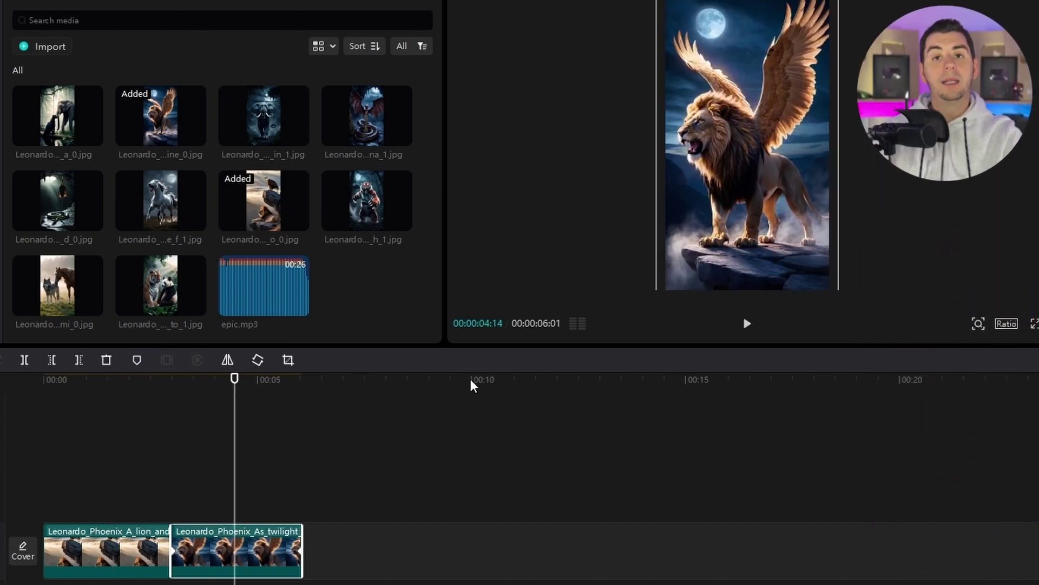
{"action": "left_click", "coordinate": [506, 429]}
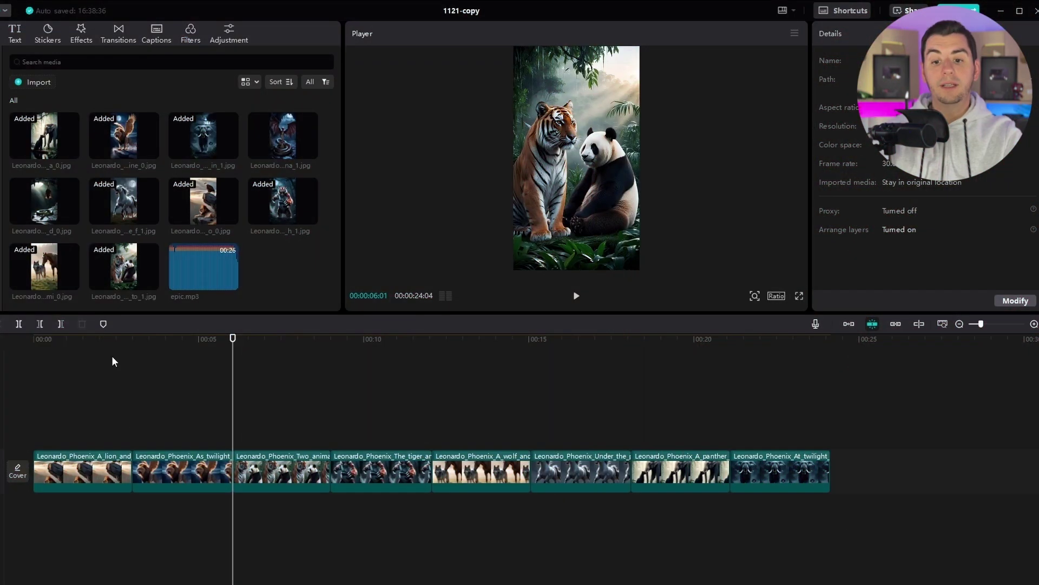
{"action": "left_click_drag", "start_coordinate": [195, 343], "coordinate": [779, 406]}
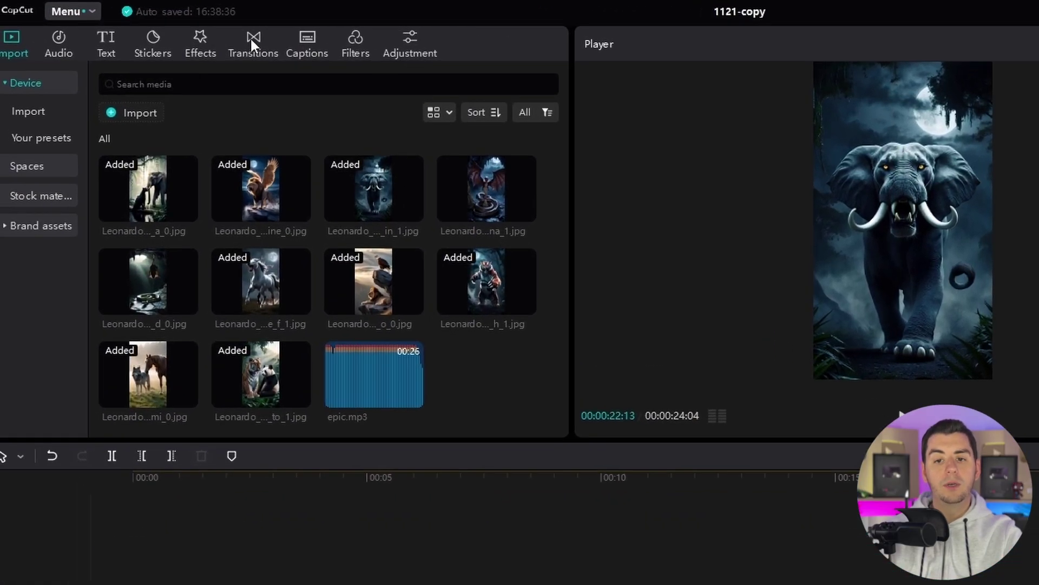
Step: Add the Pull in camera transition between the lion-and-eagle and winged lion clips and play it back
{"action": "left_click", "coordinate": [119, 32]}
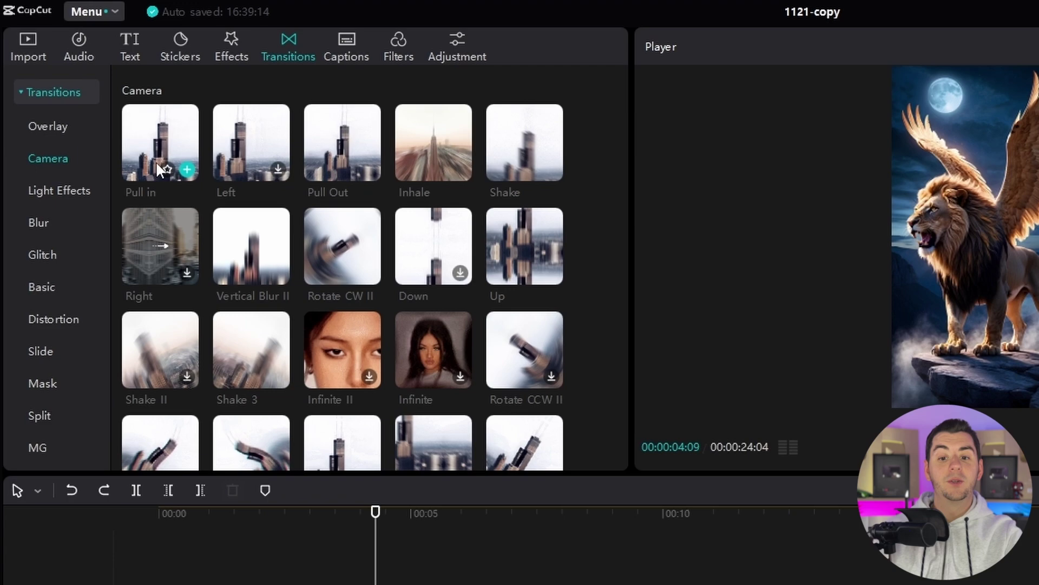
{"action": "left_click", "coordinate": [186, 169]}
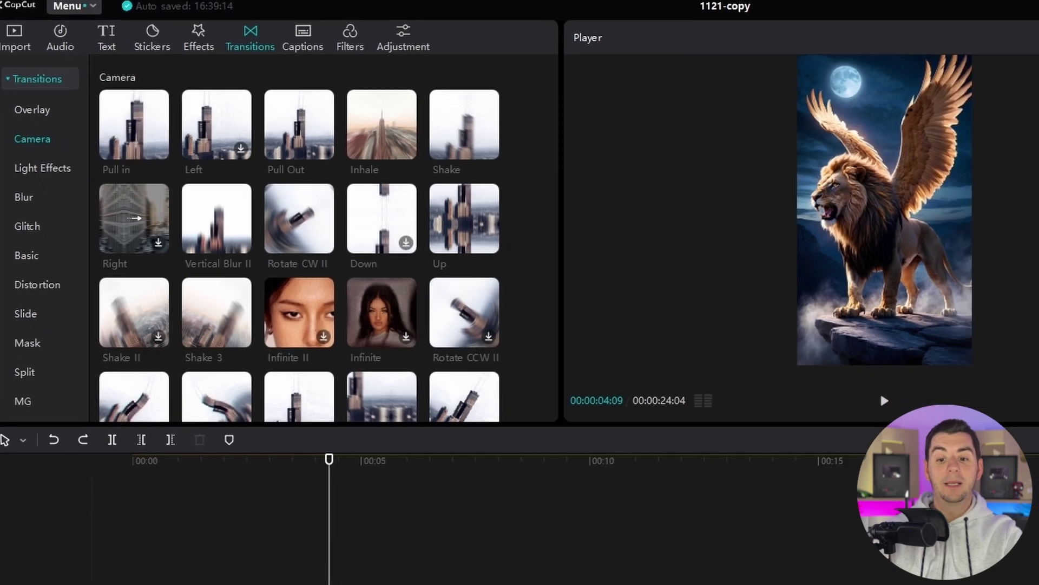
{"action": "left_click", "coordinate": [154, 331]}
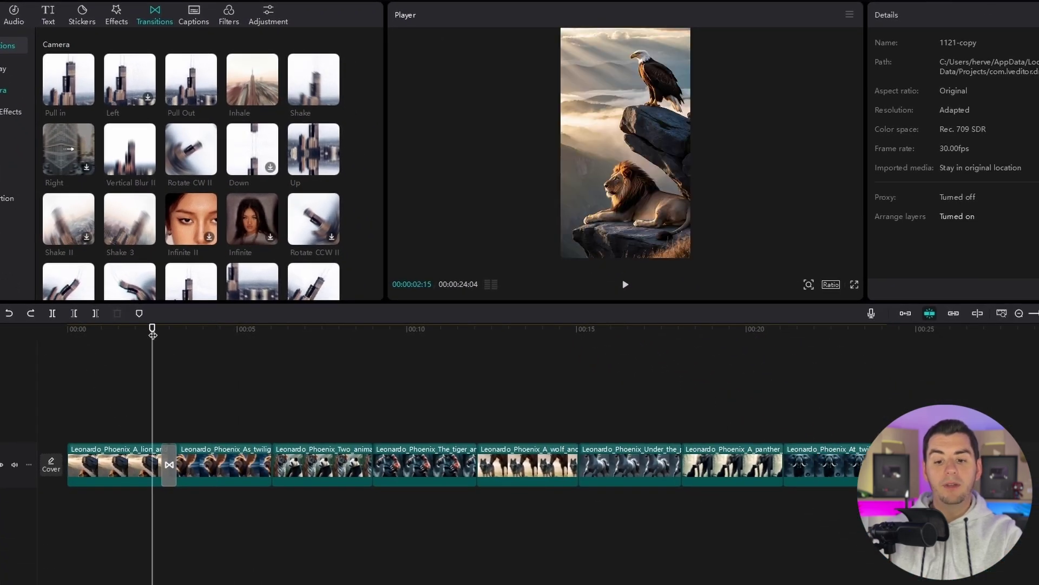
{"action": "key", "text": "space"}
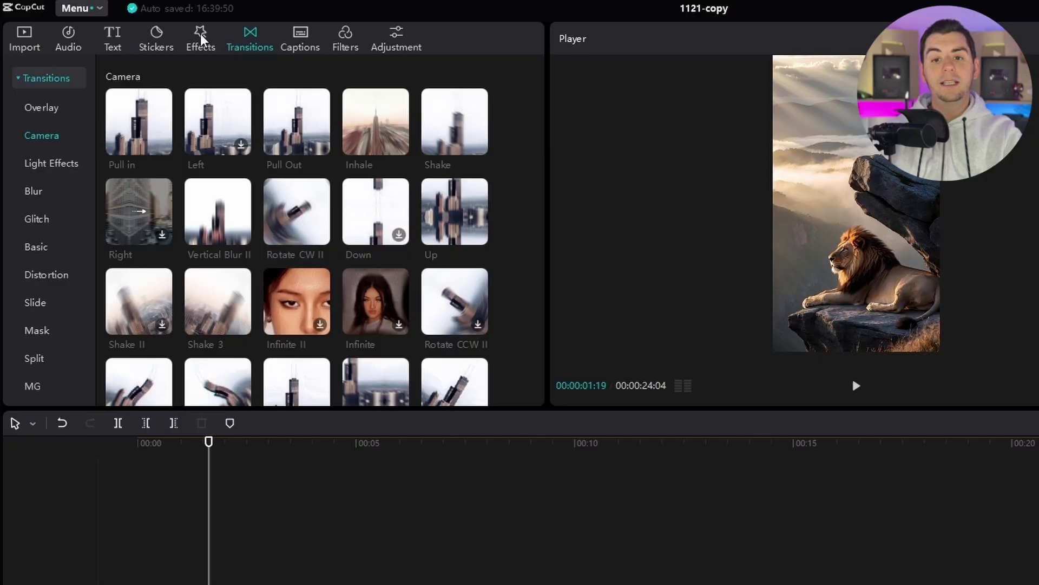
Step: Apply the Rebound Swing video effect over the lion-and-eagle clip
{"action": "left_click", "coordinate": [202, 40]}
{"action": "left_click_drag", "start_coordinate": [176, 450], "coordinate": [215, 462]}
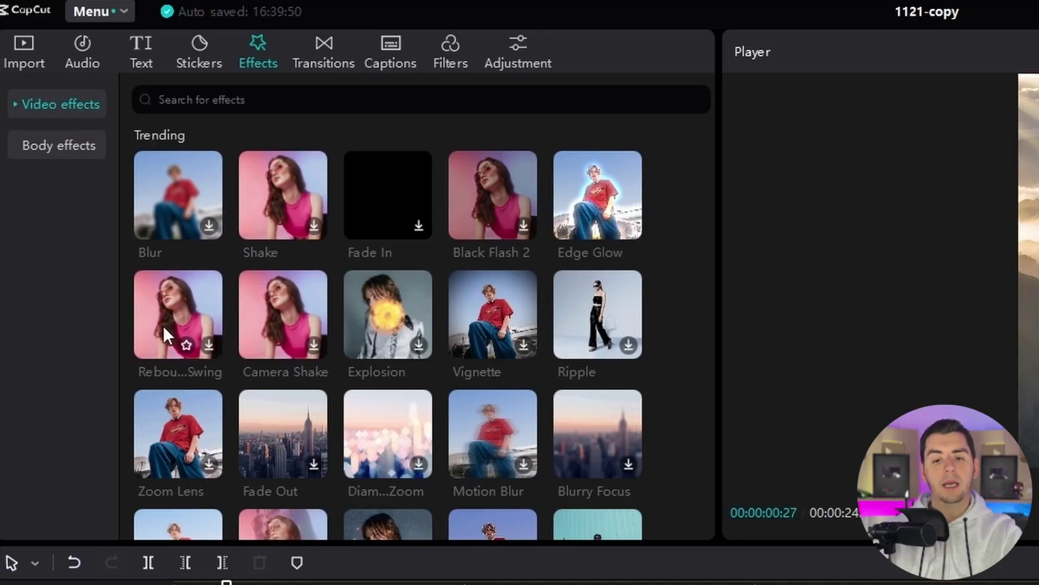
{"action": "left_click", "coordinate": [173, 320]}
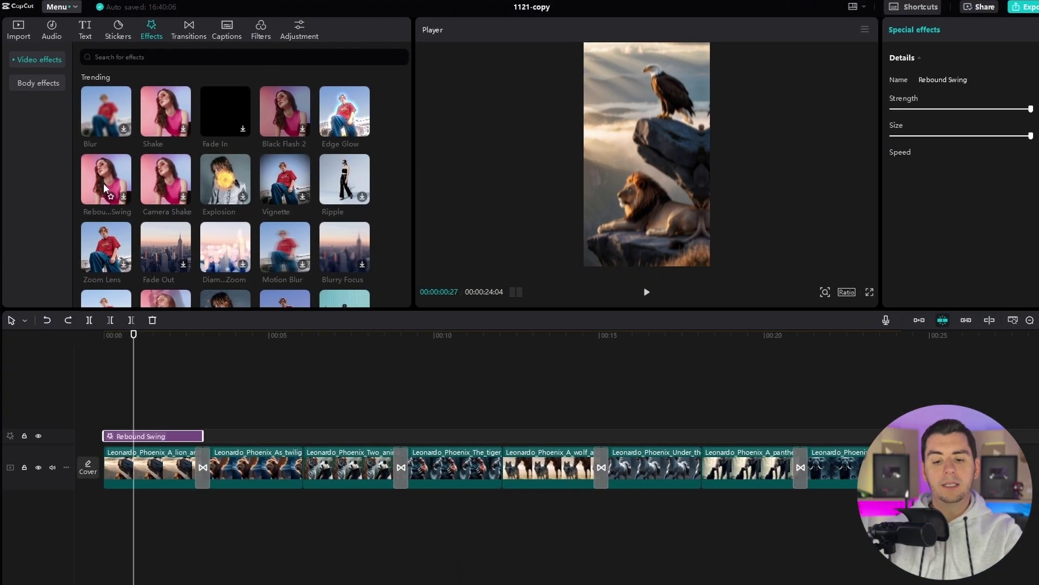
{"action": "left_click", "coordinate": [182, 437]}
{"action": "left_click", "coordinate": [179, 439]}
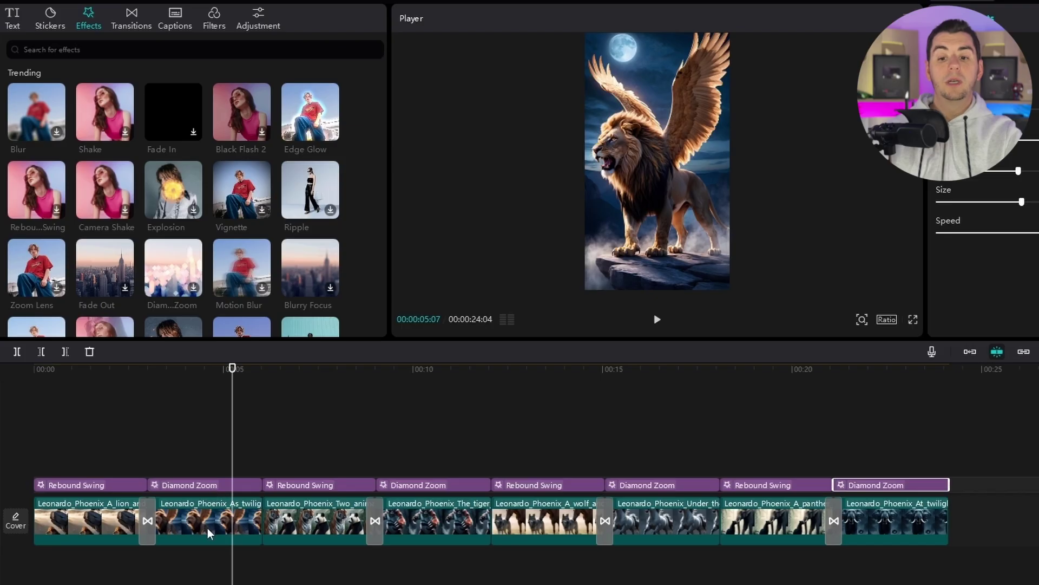
Step: Preview the Diamond Zoom effects over the winged lion, tiger, horse and elephant hybrid clips
{"action": "left_click", "coordinate": [207, 489]}
{"action": "left_click_drag", "start_coordinate": [223, 370], "coordinate": [212, 392]}
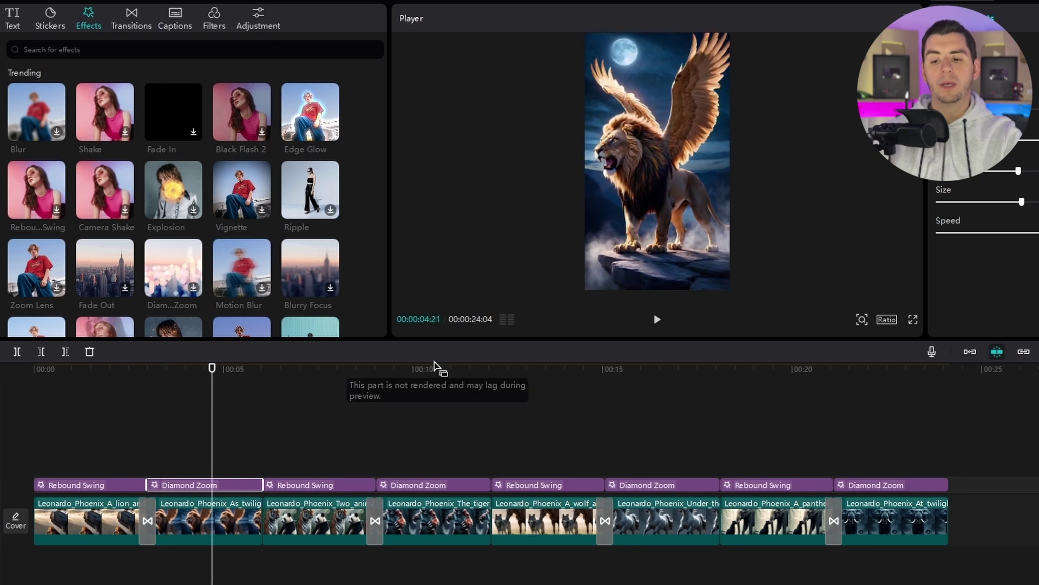
{"action": "left_click_drag", "start_coordinate": [425, 369], "coordinate": [448, 369]}
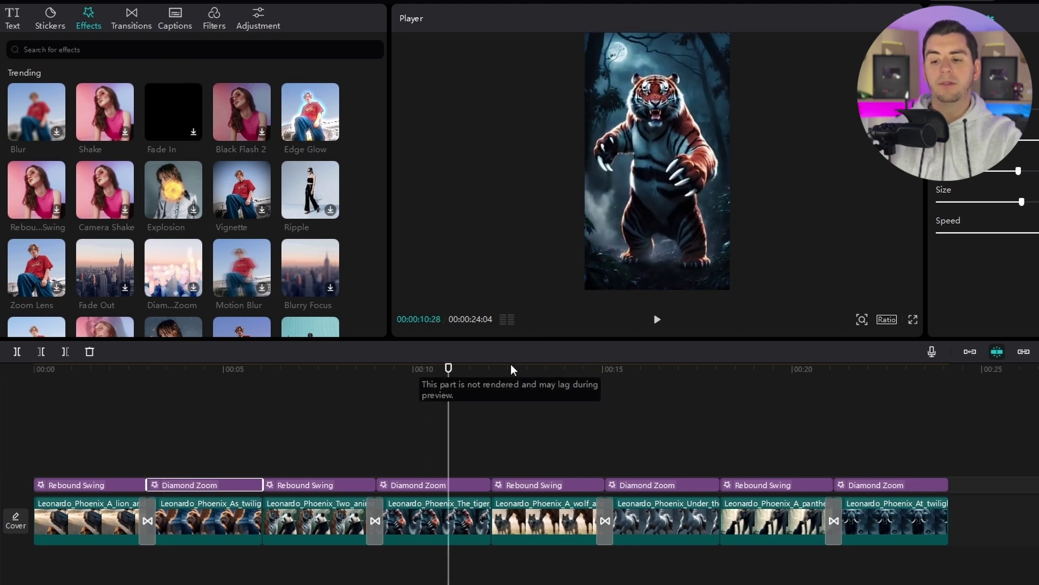
{"action": "left_click_drag", "start_coordinate": [619, 375], "coordinate": [653, 385]}
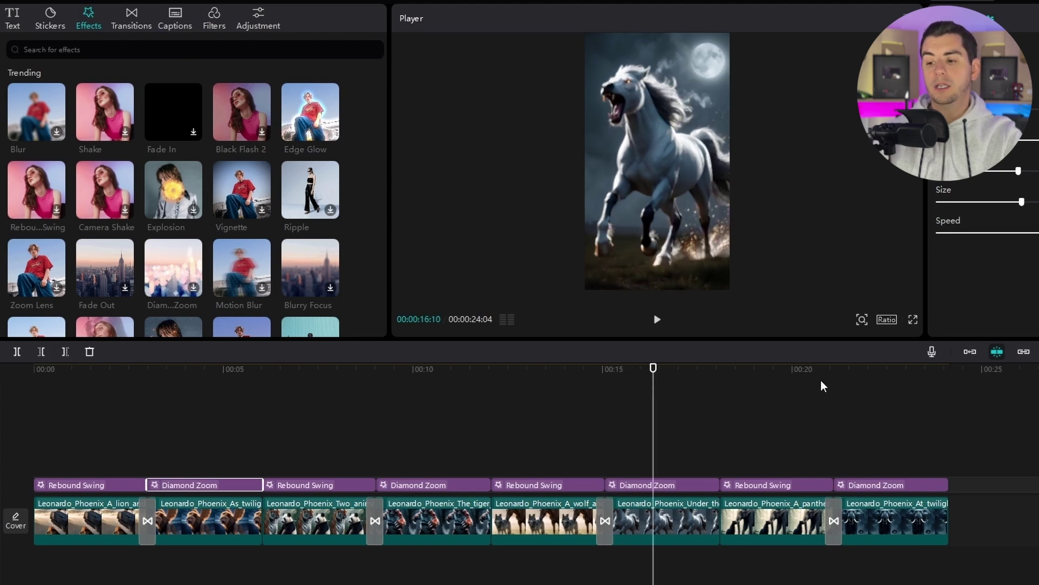
{"action": "left_click_drag", "start_coordinate": [840, 369], "coordinate": [860, 384]}
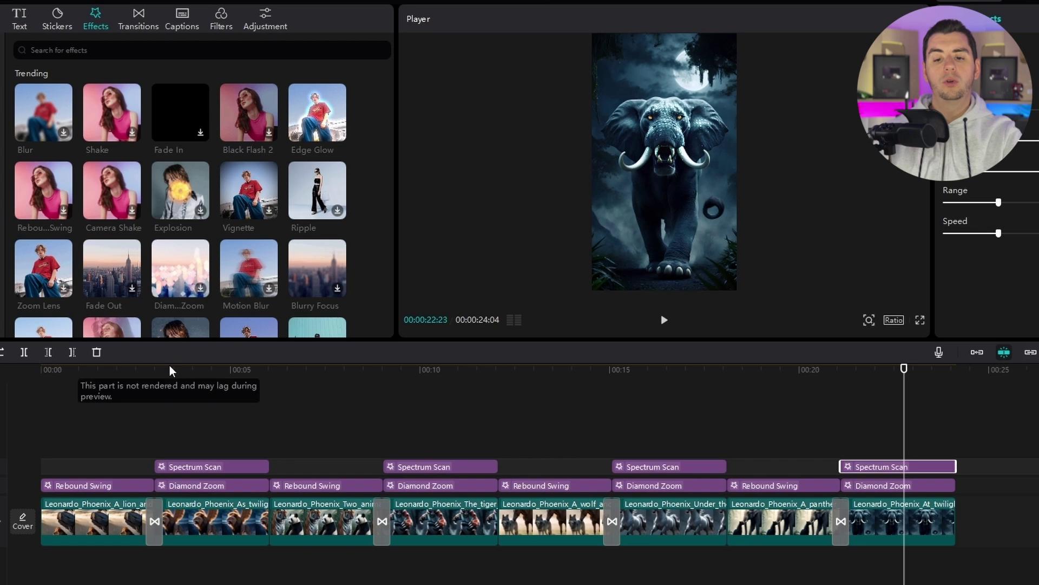
Step: Preview the Spectrum Scan effects on the hybrid clips and the By the Fireplace effect across the whole sequence
{"action": "left_click_drag", "start_coordinate": [199, 382], "coordinate": [230, 390]}
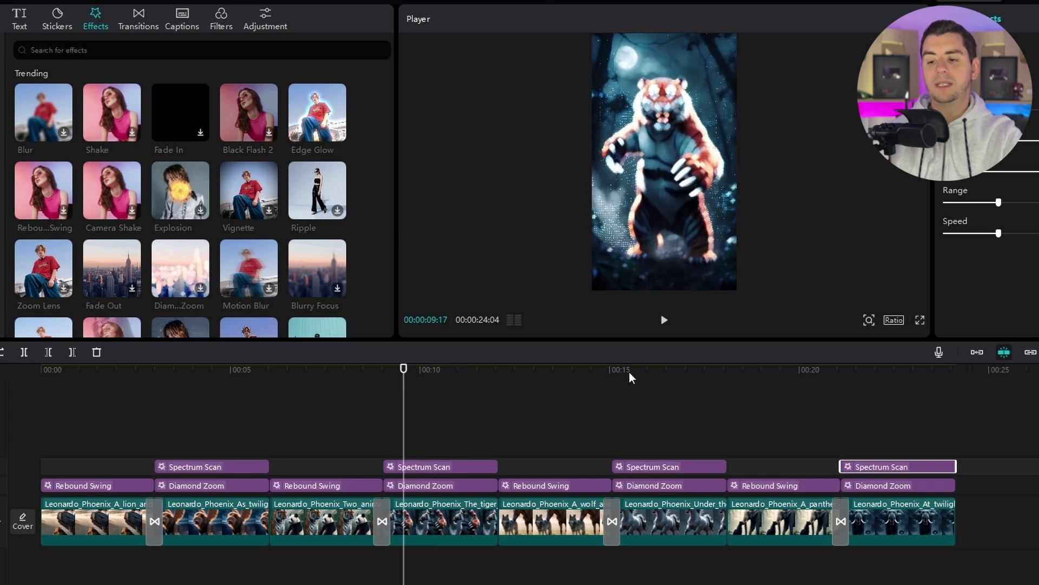
{"action": "left_click_drag", "start_coordinate": [629, 372], "coordinate": [856, 397]}
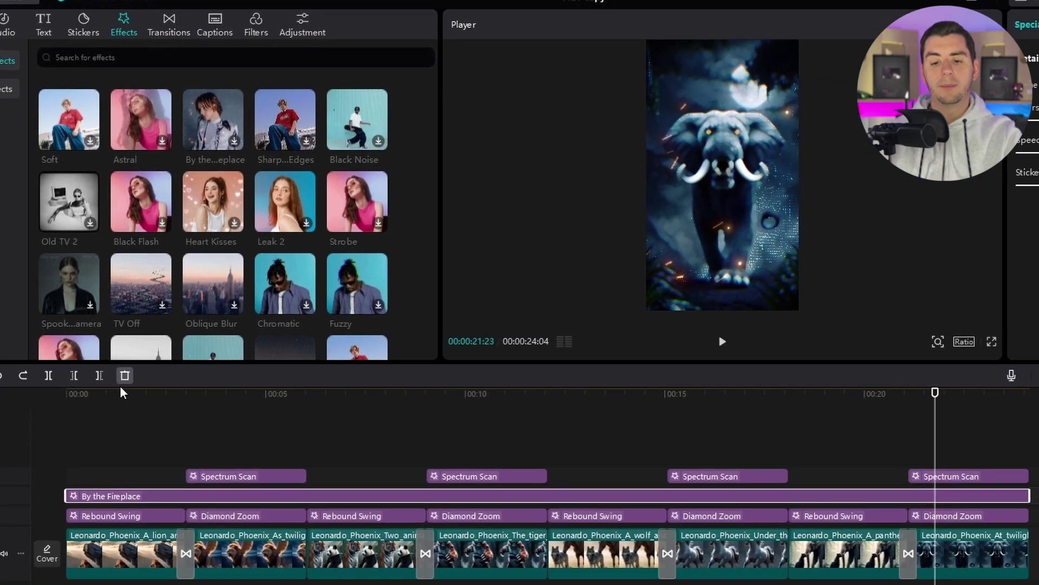
{"action": "left_click", "coordinate": [184, 480]}
{"action": "left_click_drag", "start_coordinate": [69, 381], "coordinate": [439, 424]}
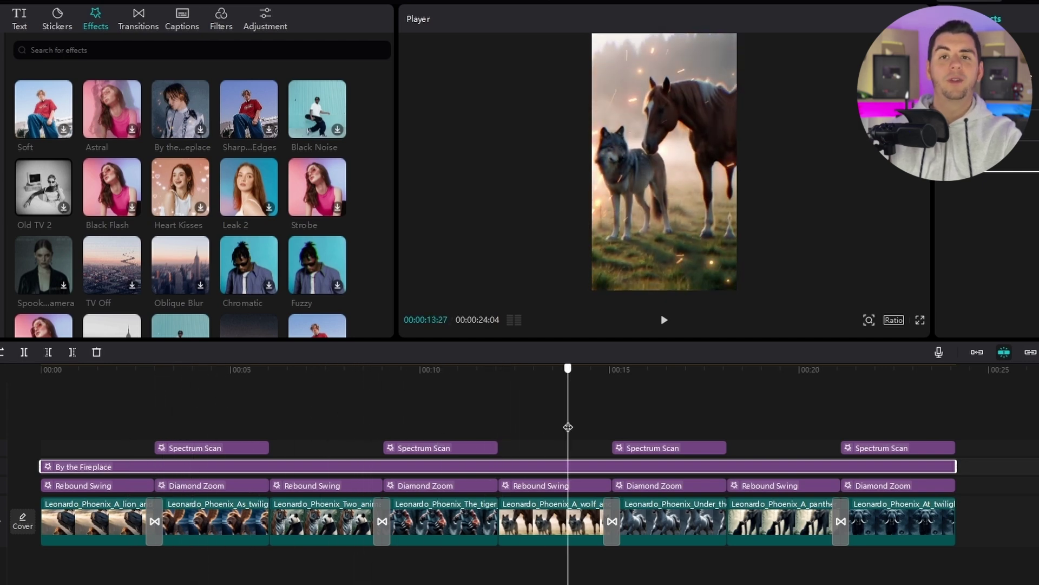